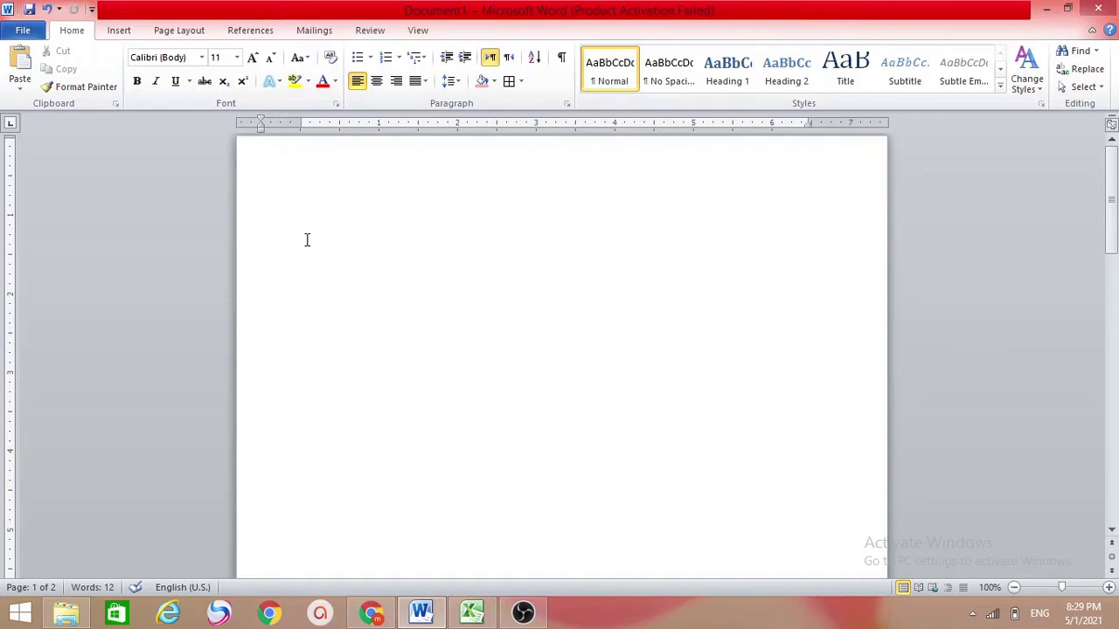
Step: Generate three sample paragraphs with =rand() and add a blank line above the first
text(=)
text(r)
text(and)
text(())
key(Return)
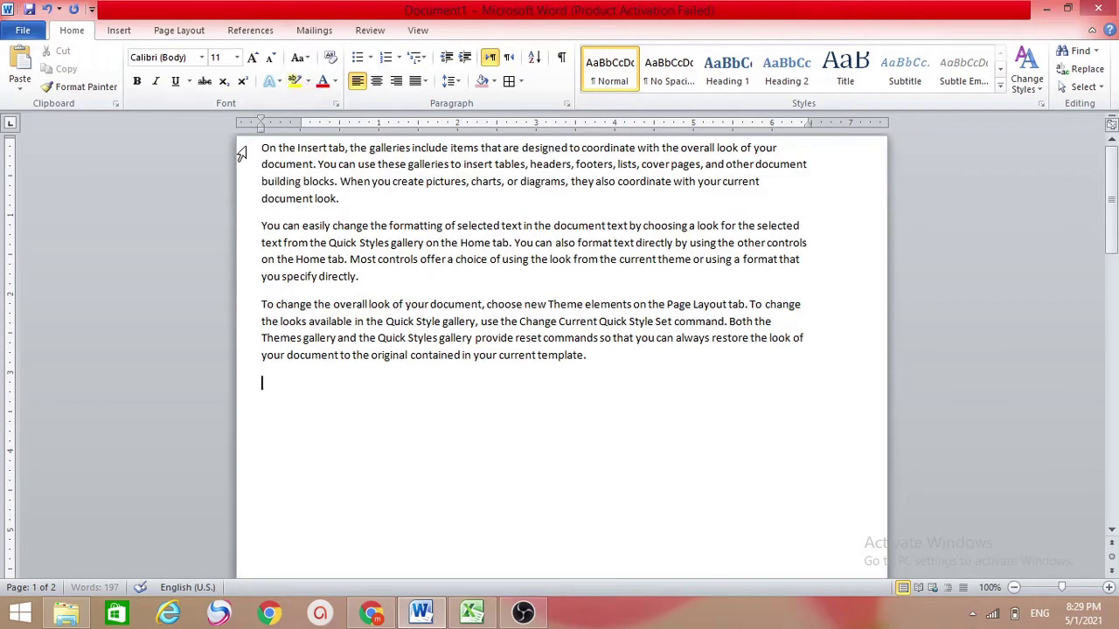
click(260, 147)
key(Return)
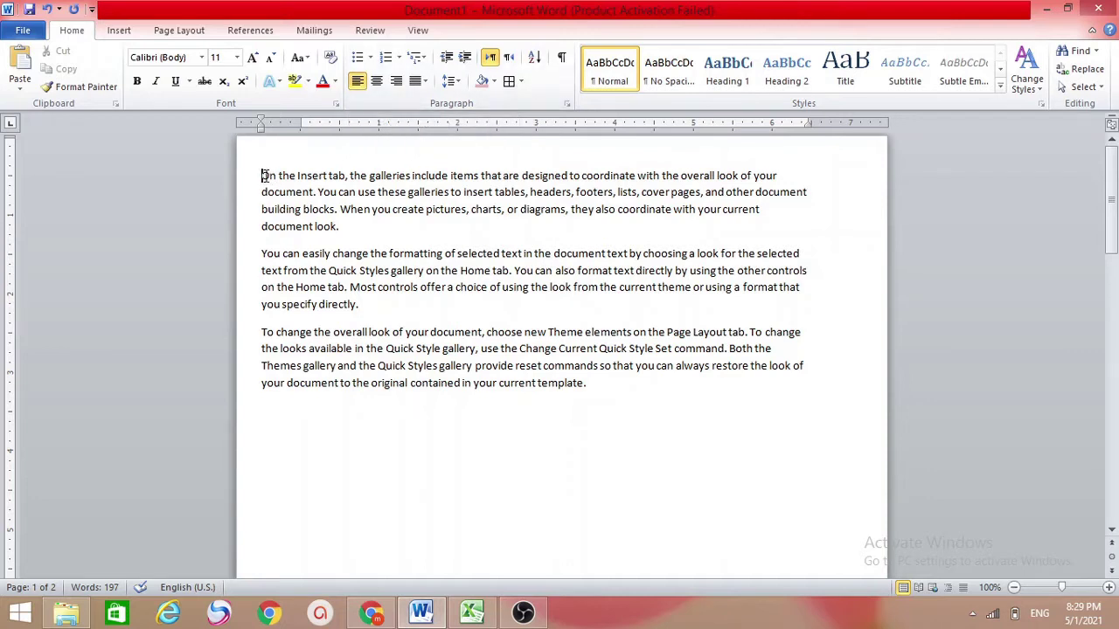
Step: Try center and right alignment on the first paragraph, then set it to Justify
click(379, 81)
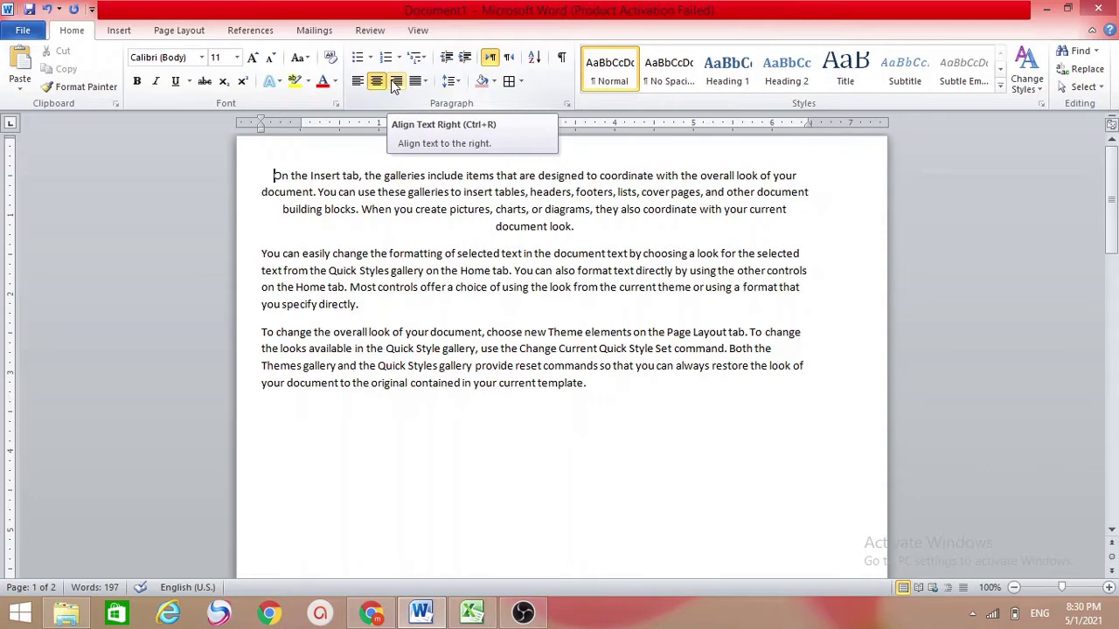
click(394, 81)
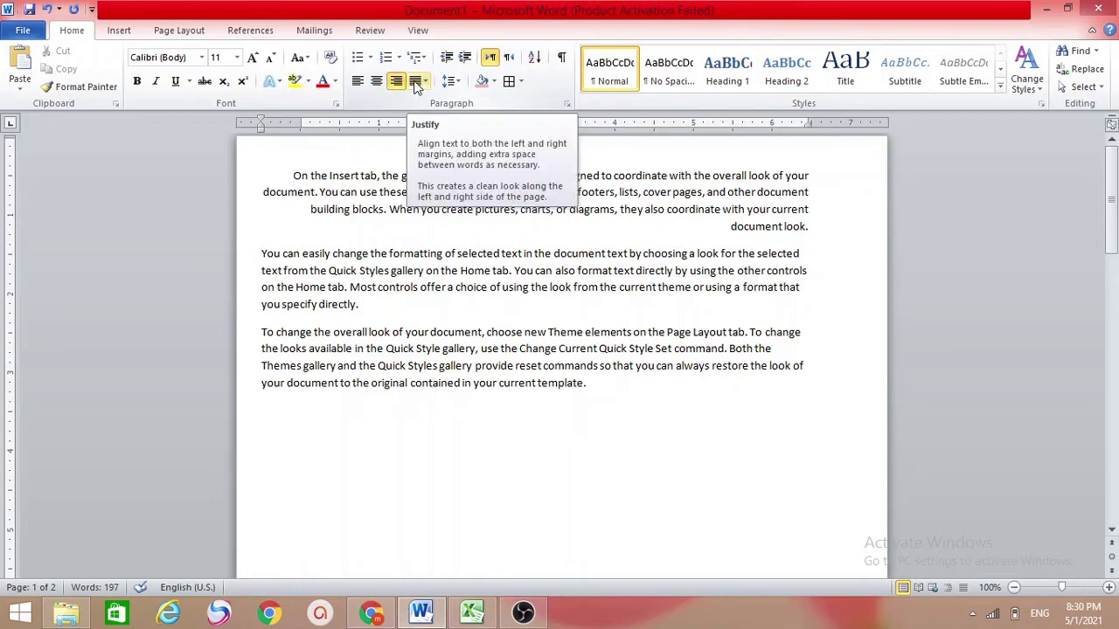
click(425, 82)
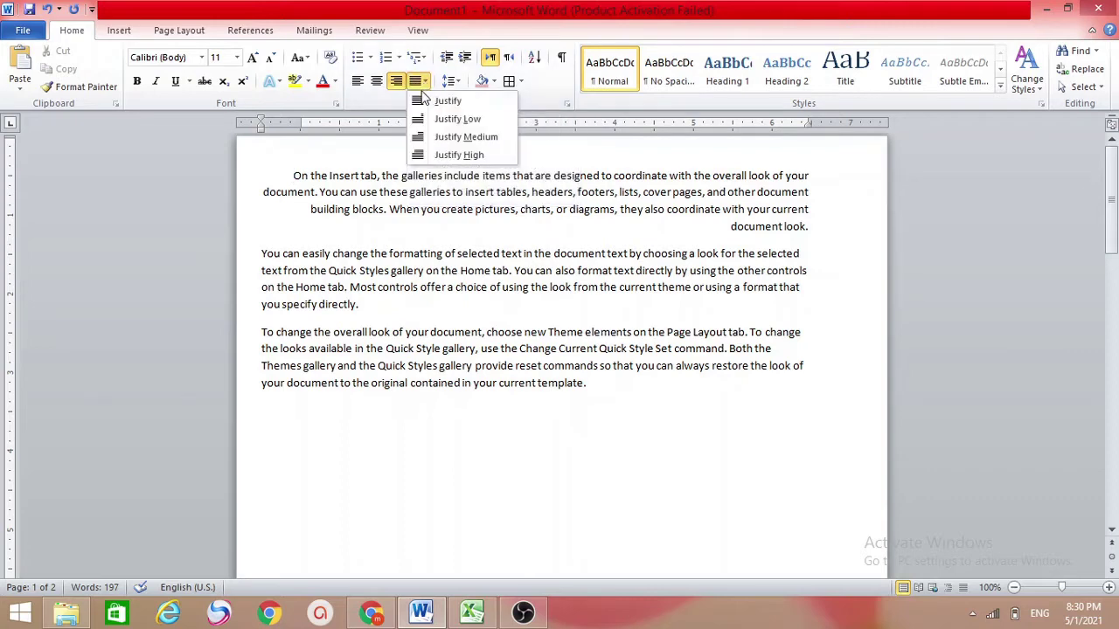
click(417, 103)
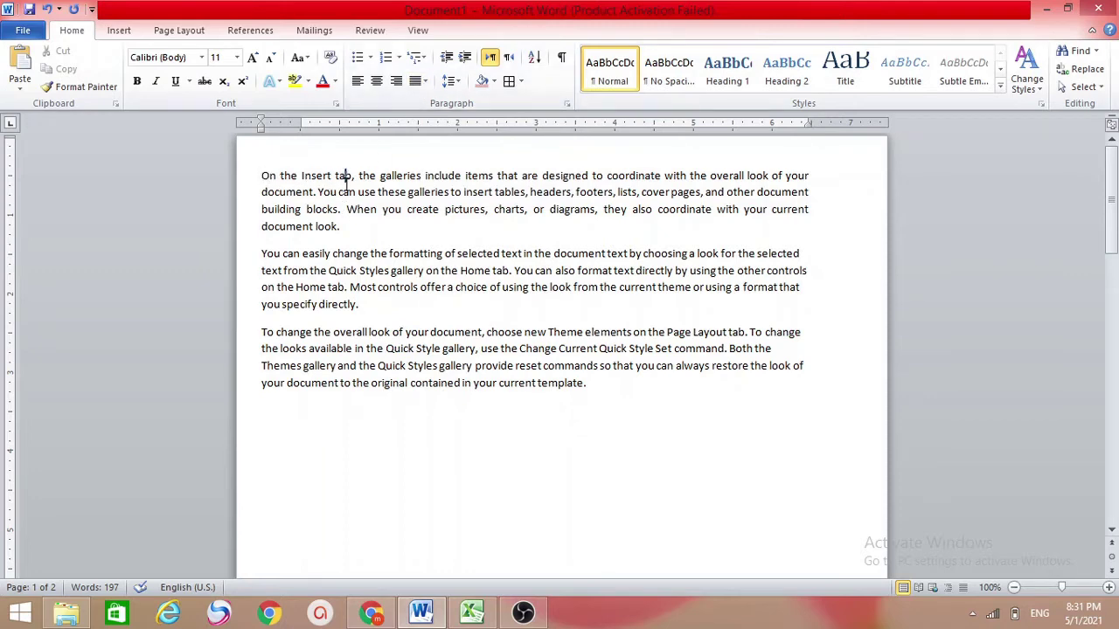
click(298, 176)
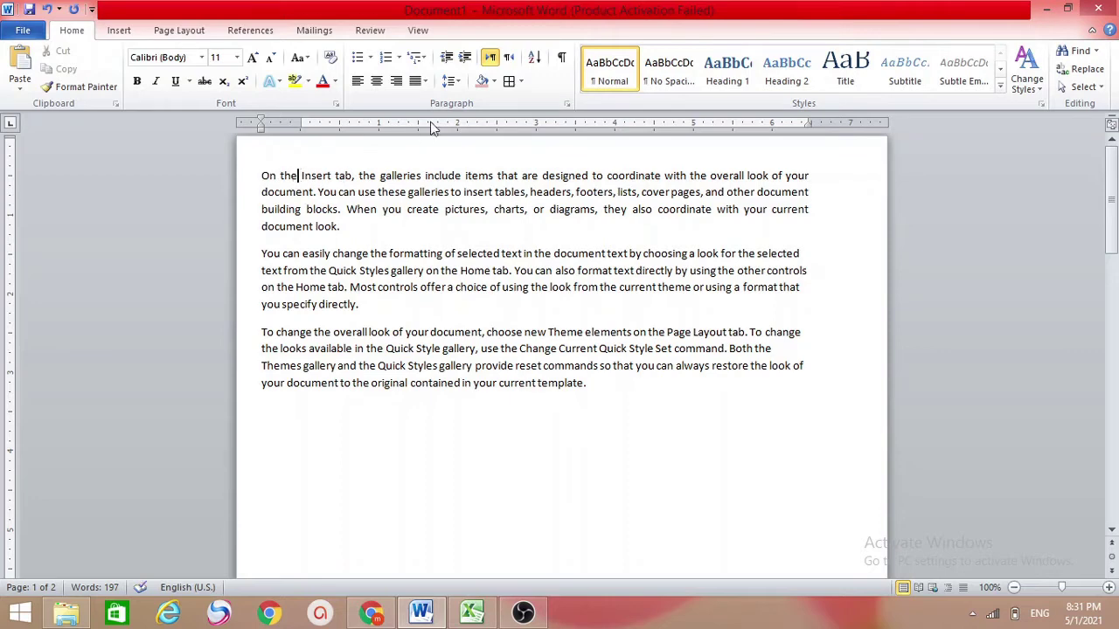
click(494, 82)
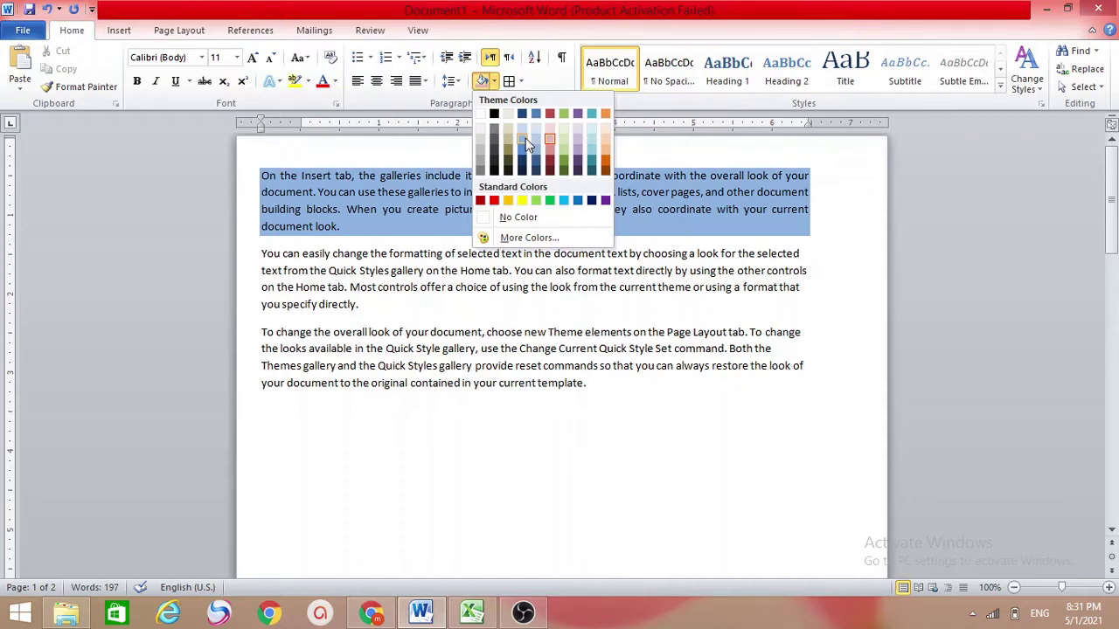
click(562, 156)
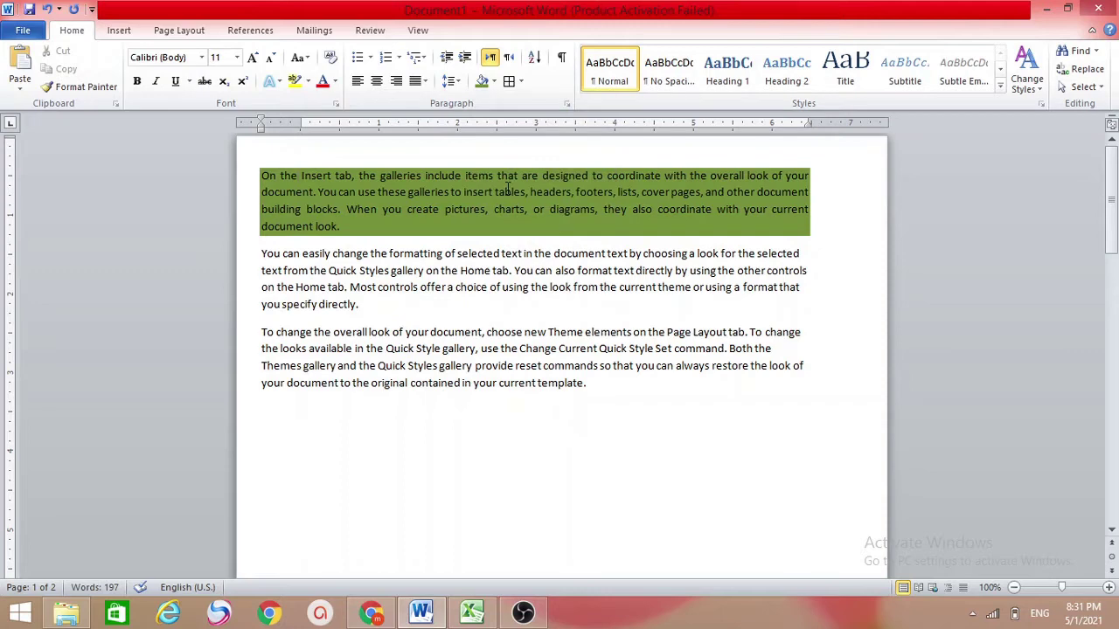
click(493, 81)
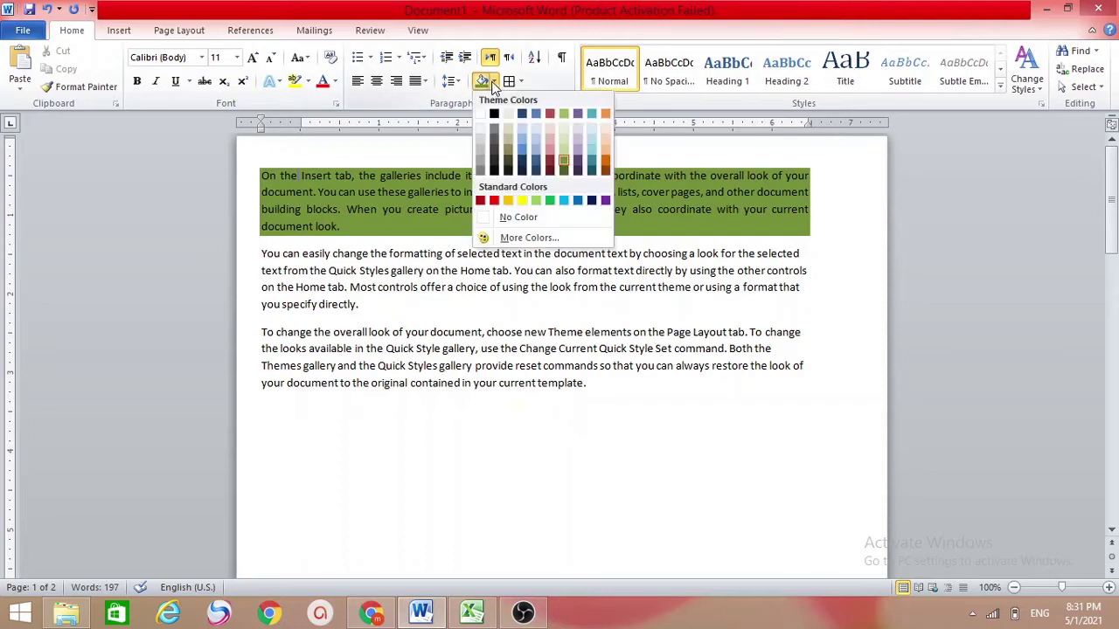
click(519, 217)
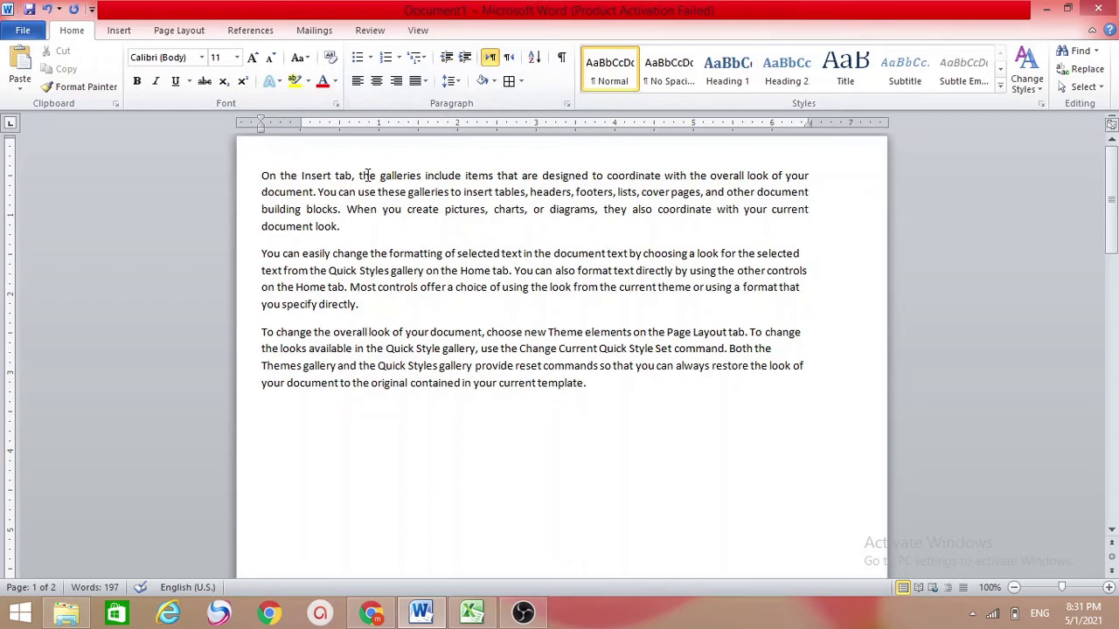
Step: Set the first paragraph's line spacing to 2.0, then change it to 1.5
key(Home)
click(453, 81)
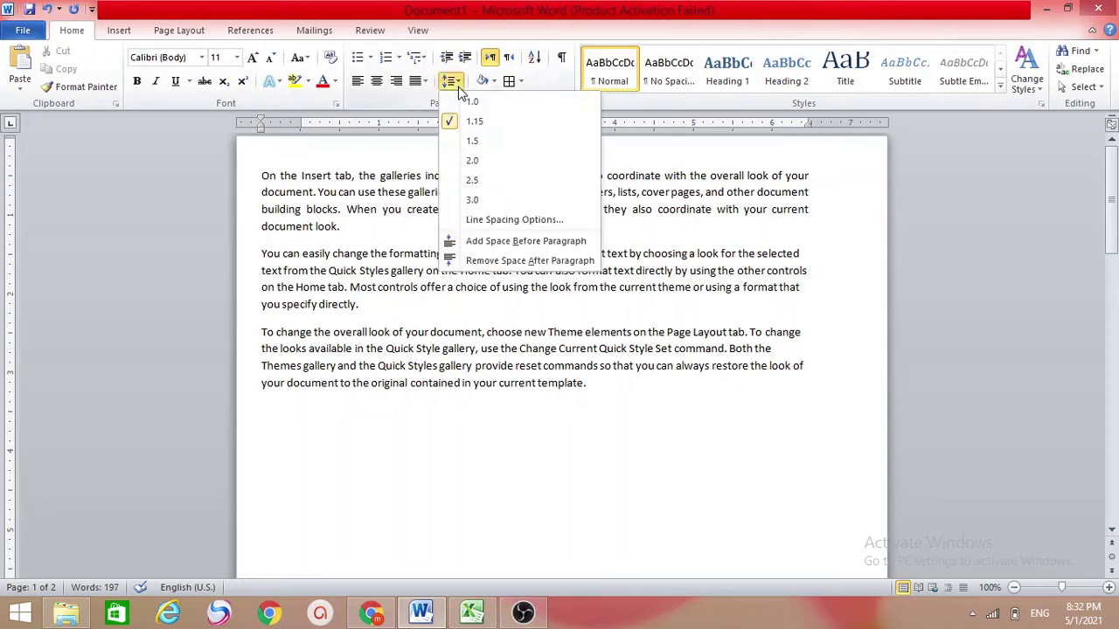
click(457, 162)
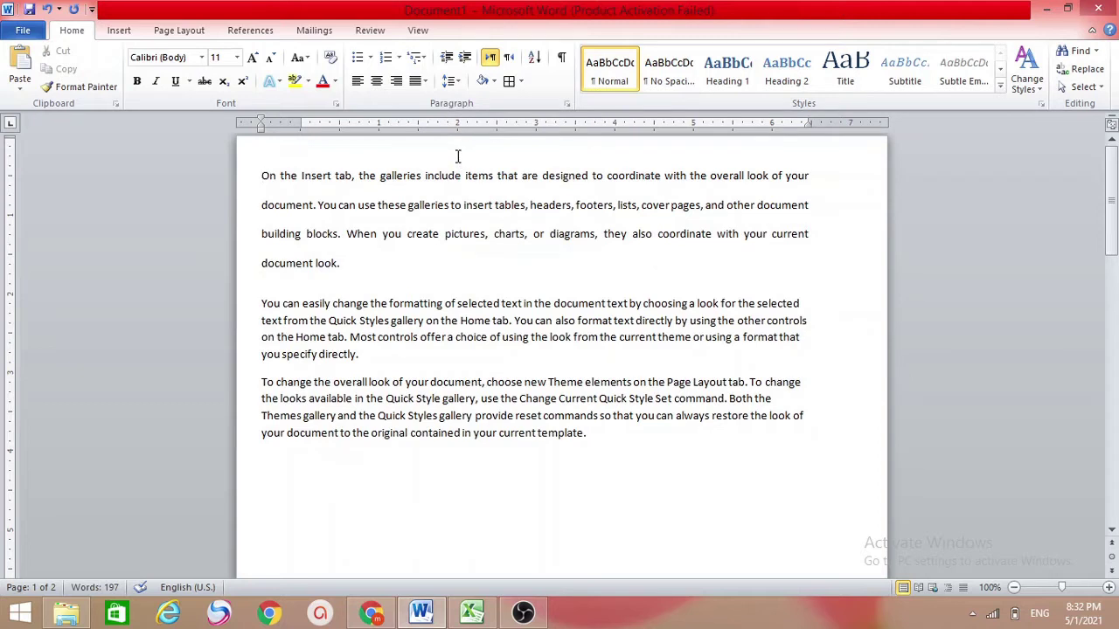
click(456, 81)
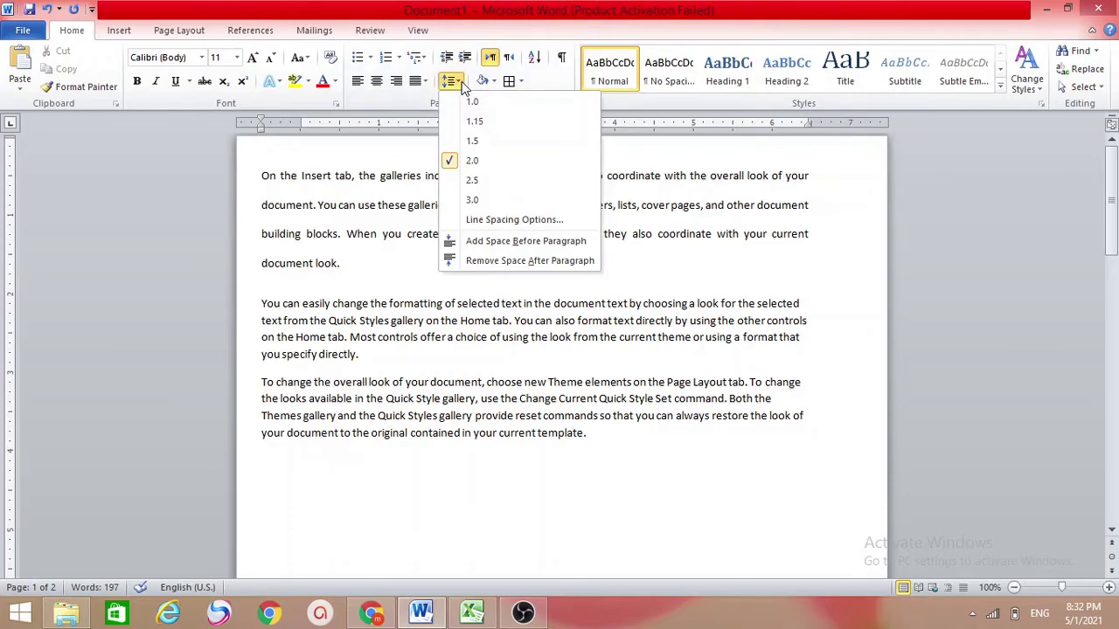
click(457, 141)
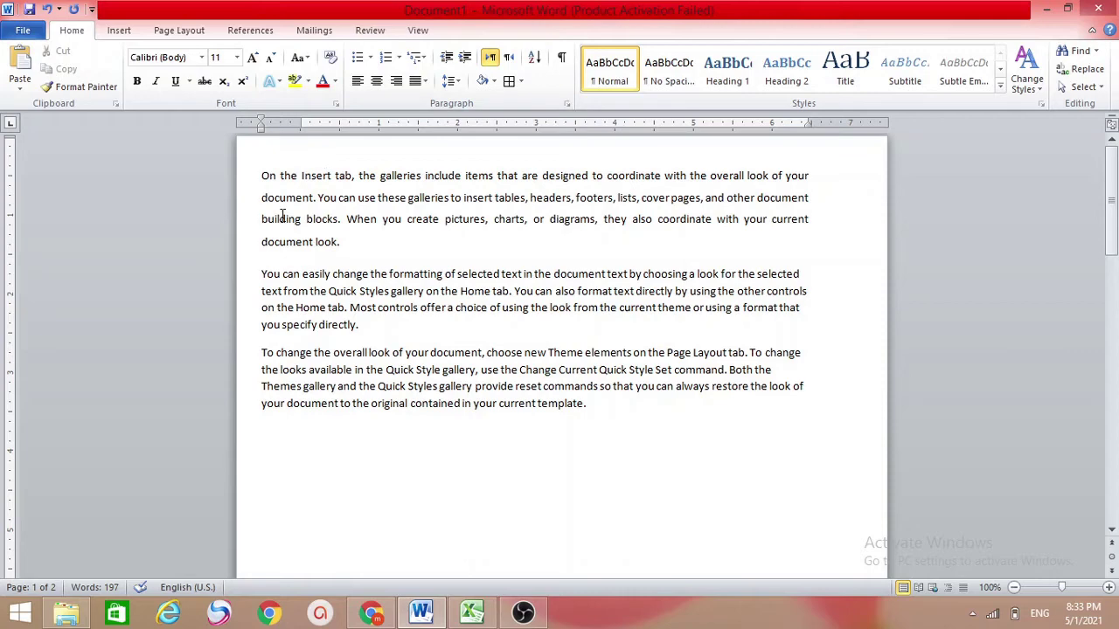
click(494, 80)
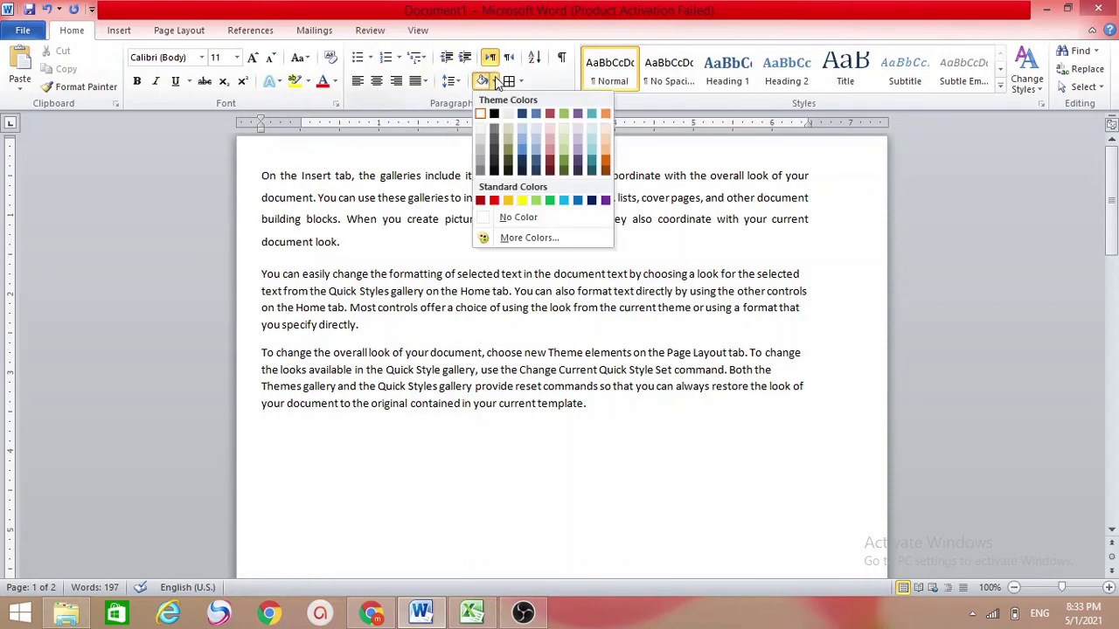
click(497, 130)
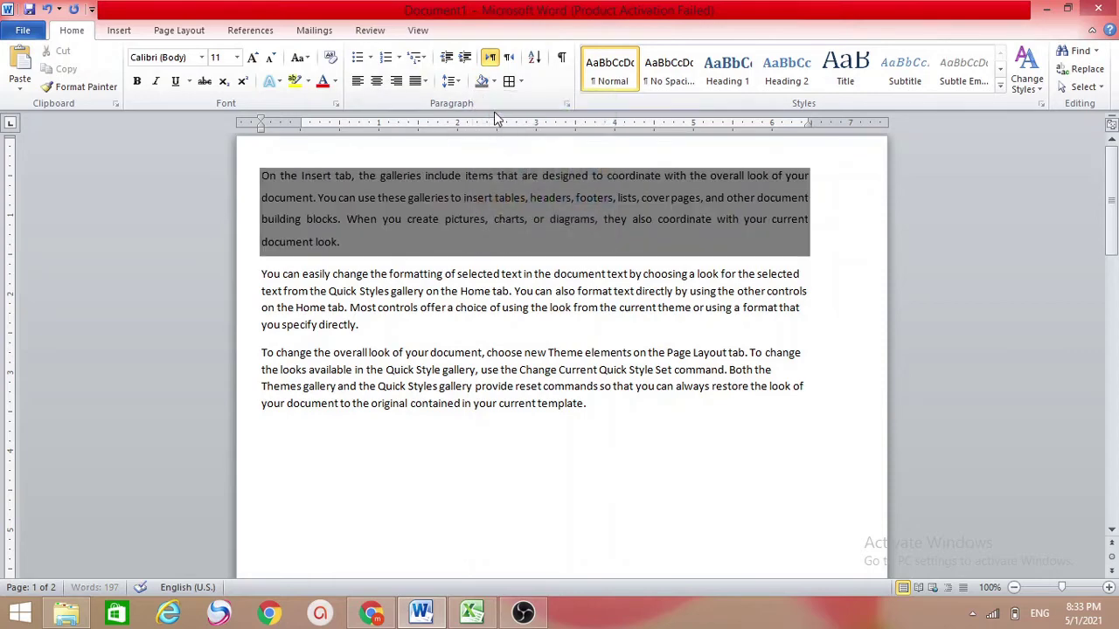
click(486, 84)
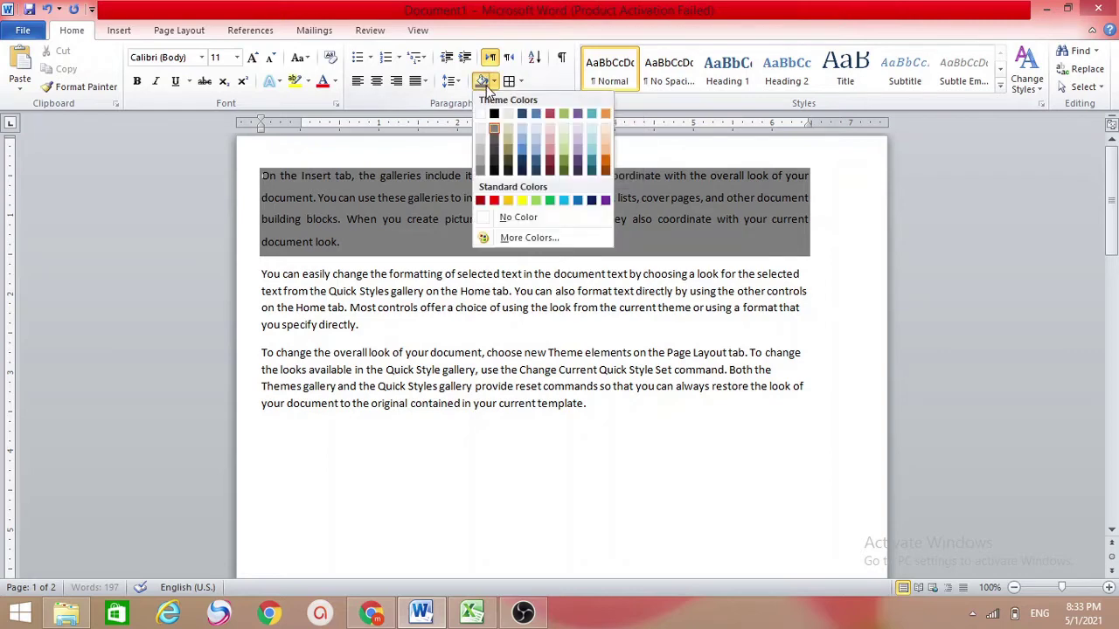
click(483, 117)
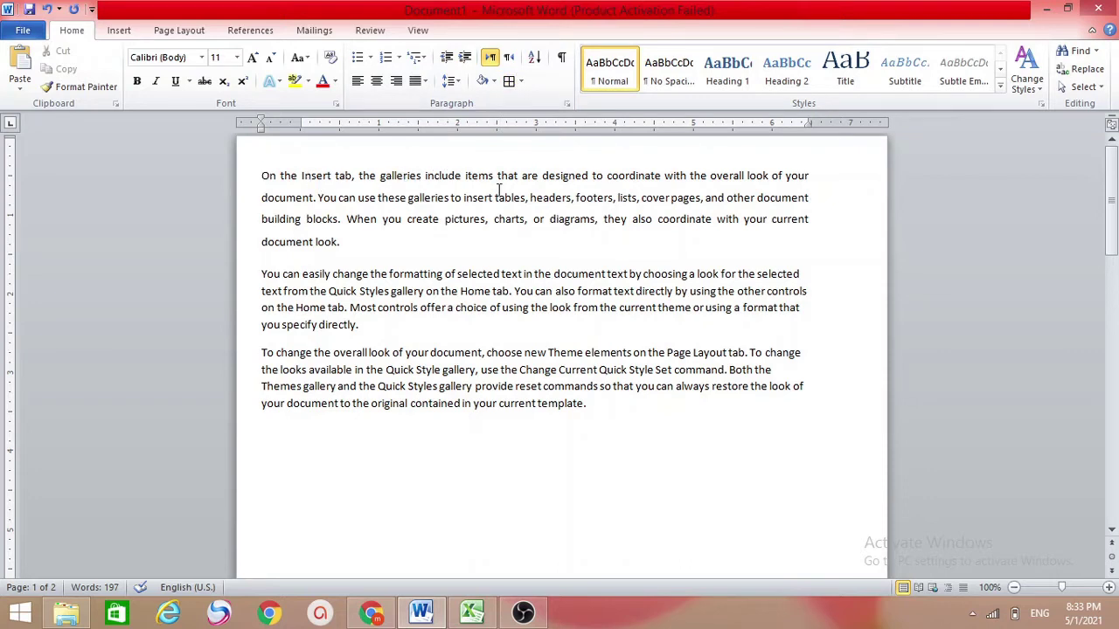
click(521, 82)
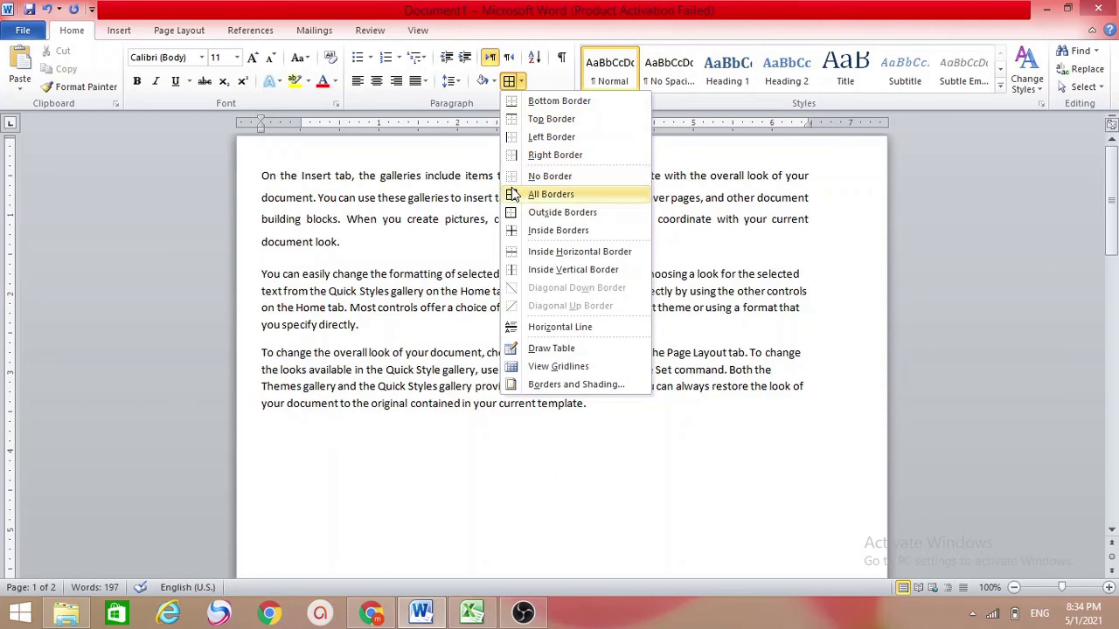
click(514, 195)
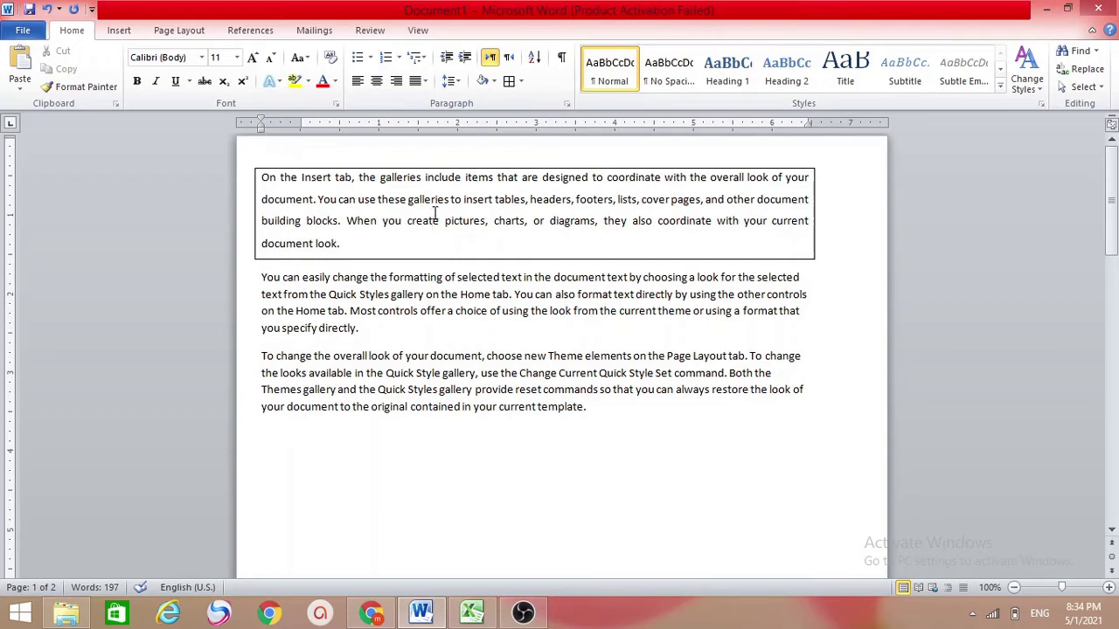
key(ctrl+z)
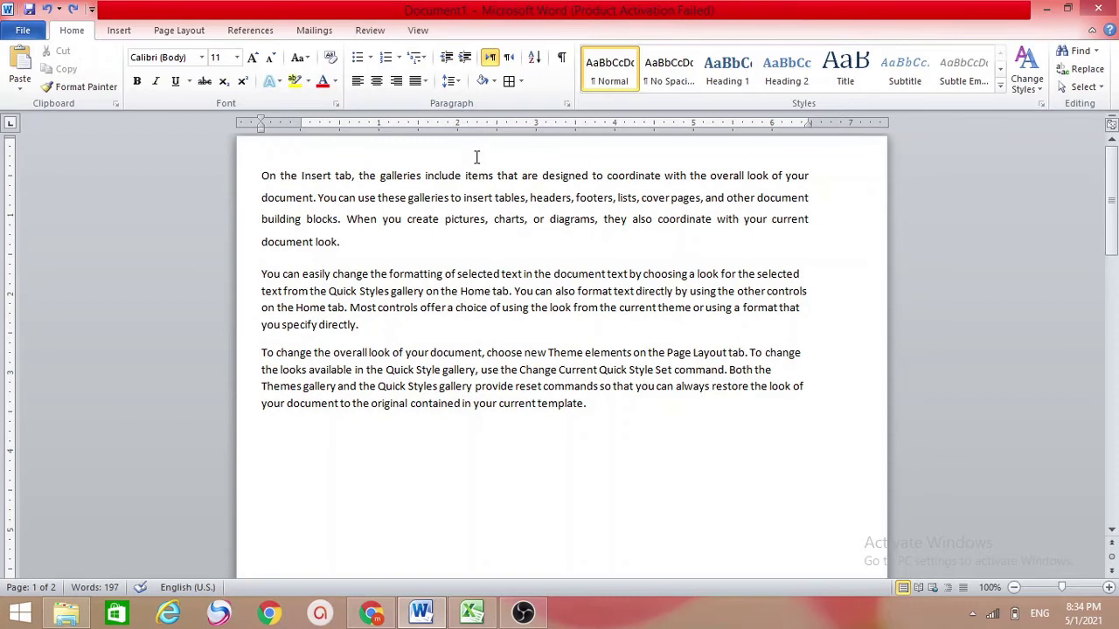
click(399, 292)
click(508, 81)
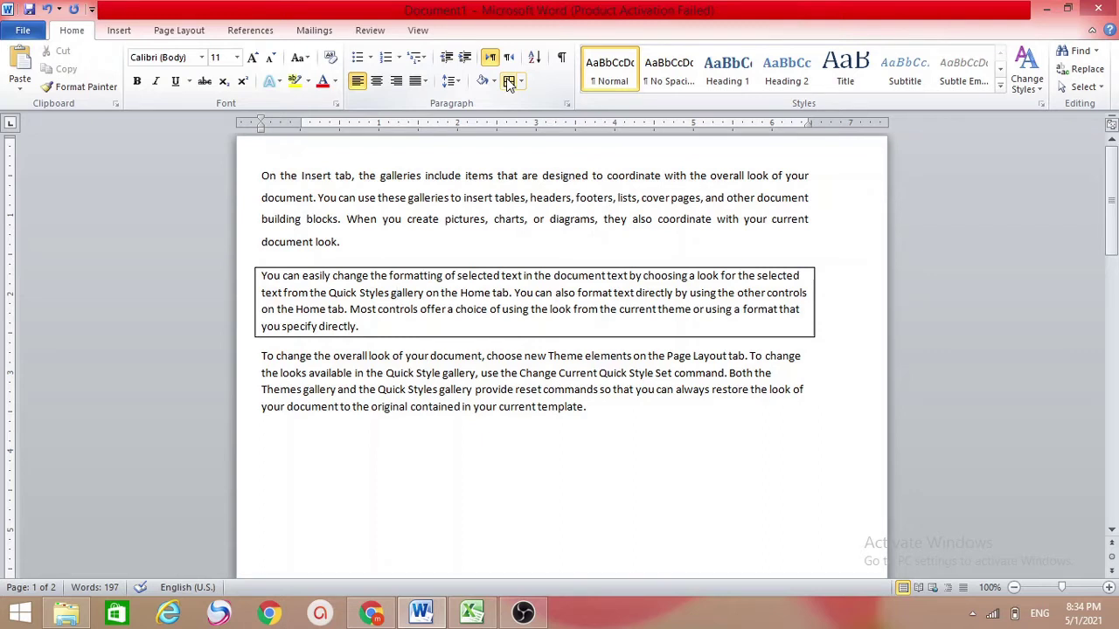
click(508, 82)
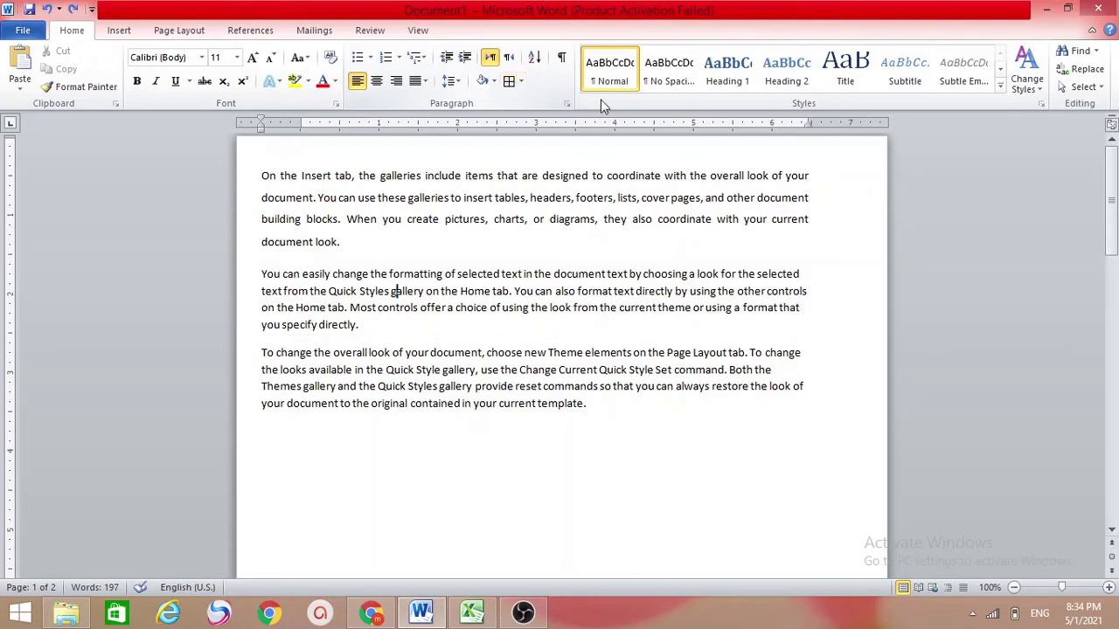
scroll(1114, 210, down, 1)
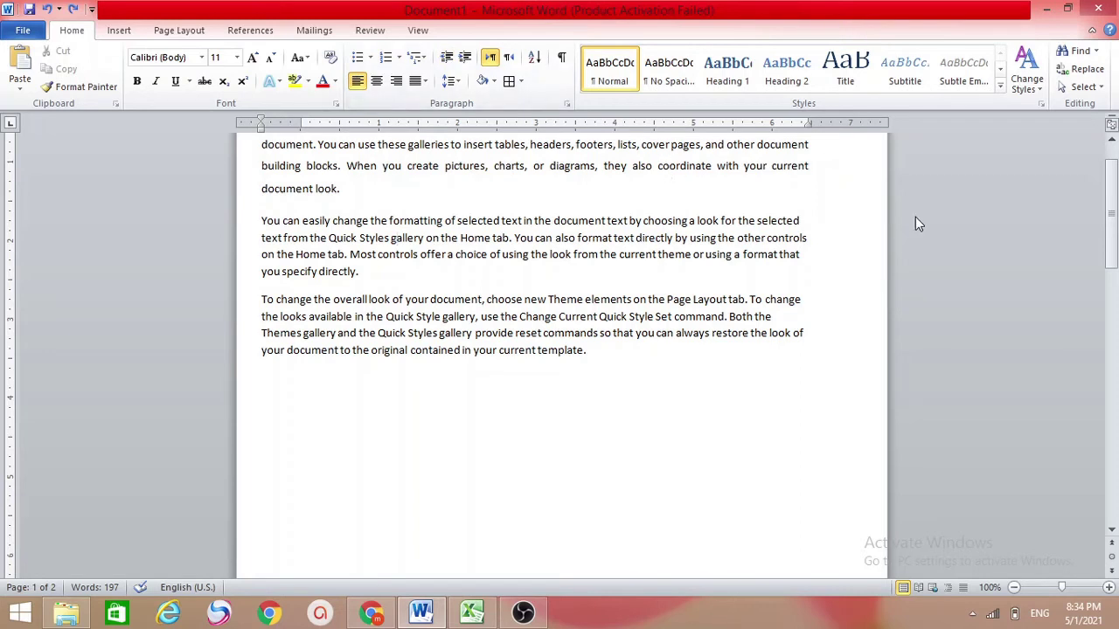
drag(1112, 229, 1112, 379)
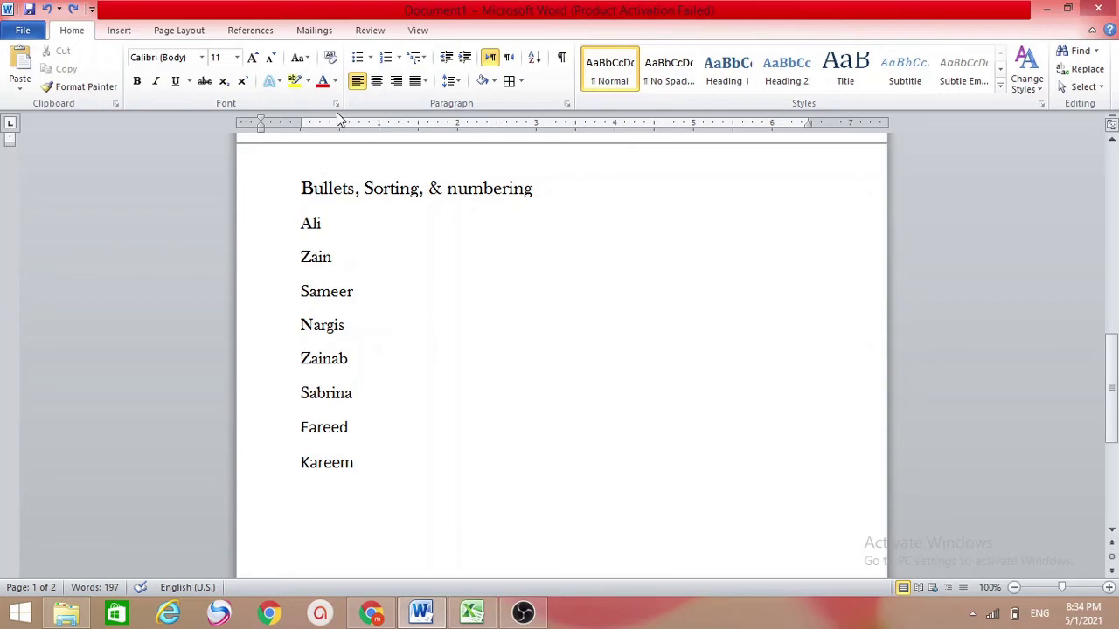
mouse_move(296, 223)
mouse_down()
mouse_move(327, 321)
mouse_move(348, 461)
mouse_up()
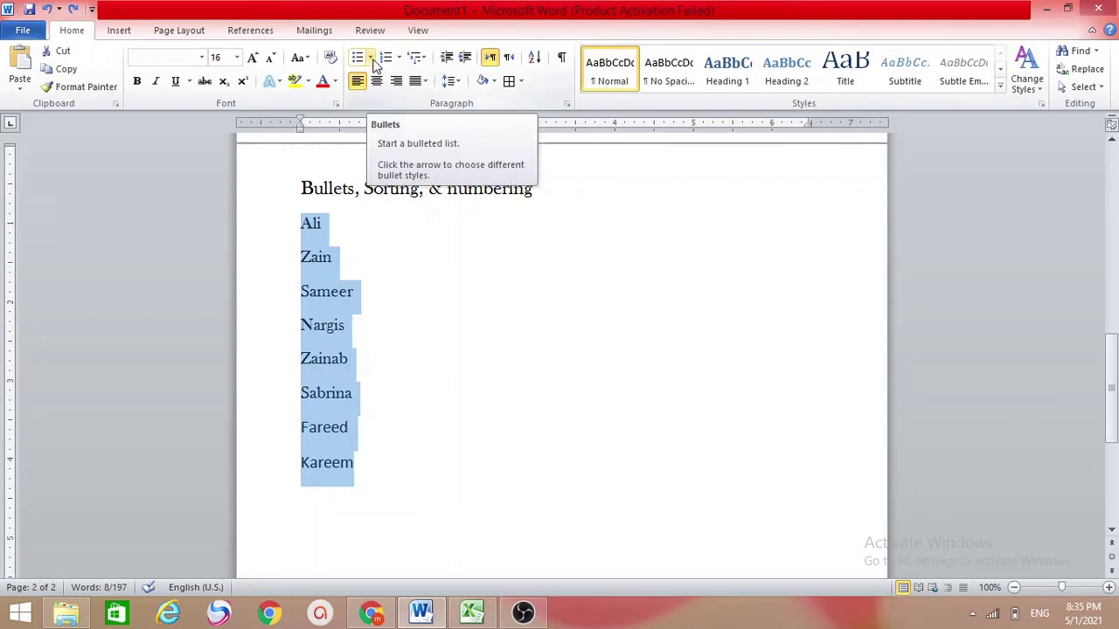
click(371, 57)
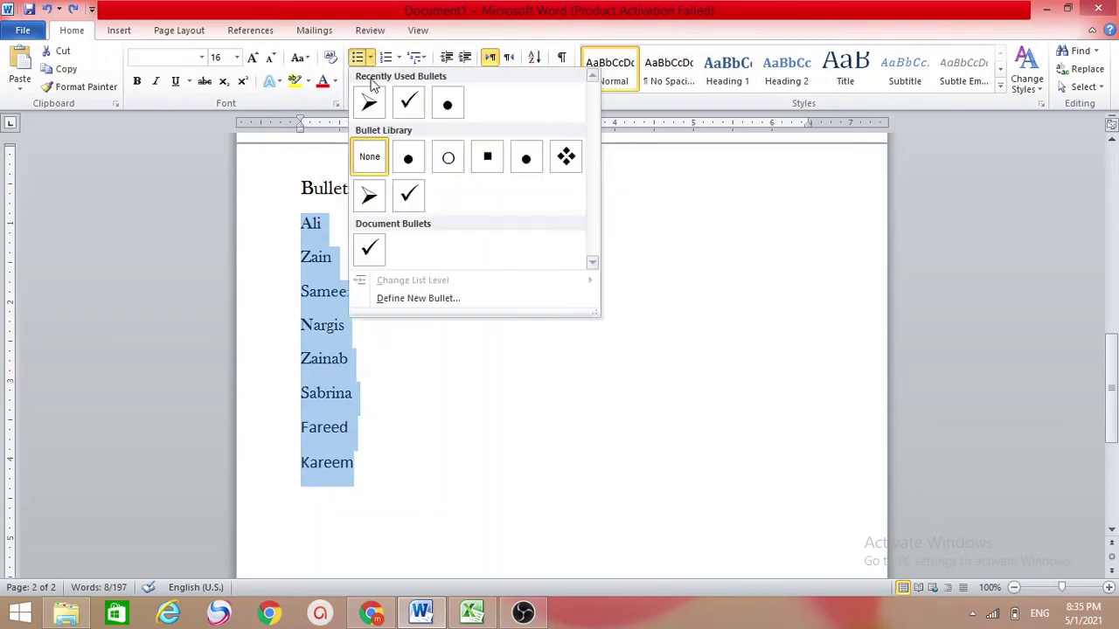
click(369, 103)
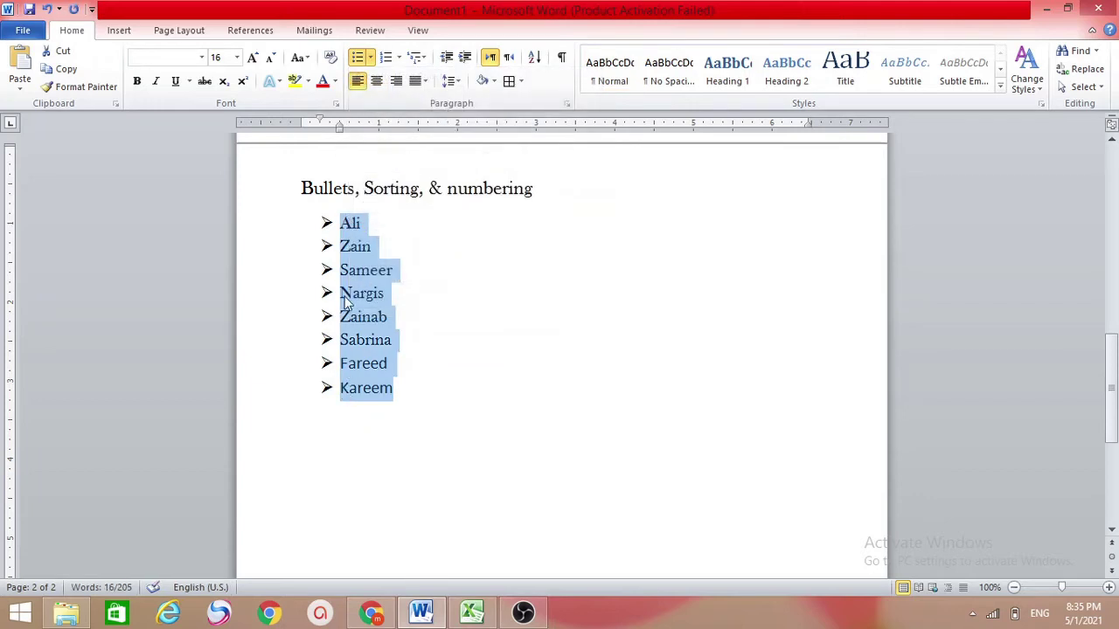
click(371, 59)
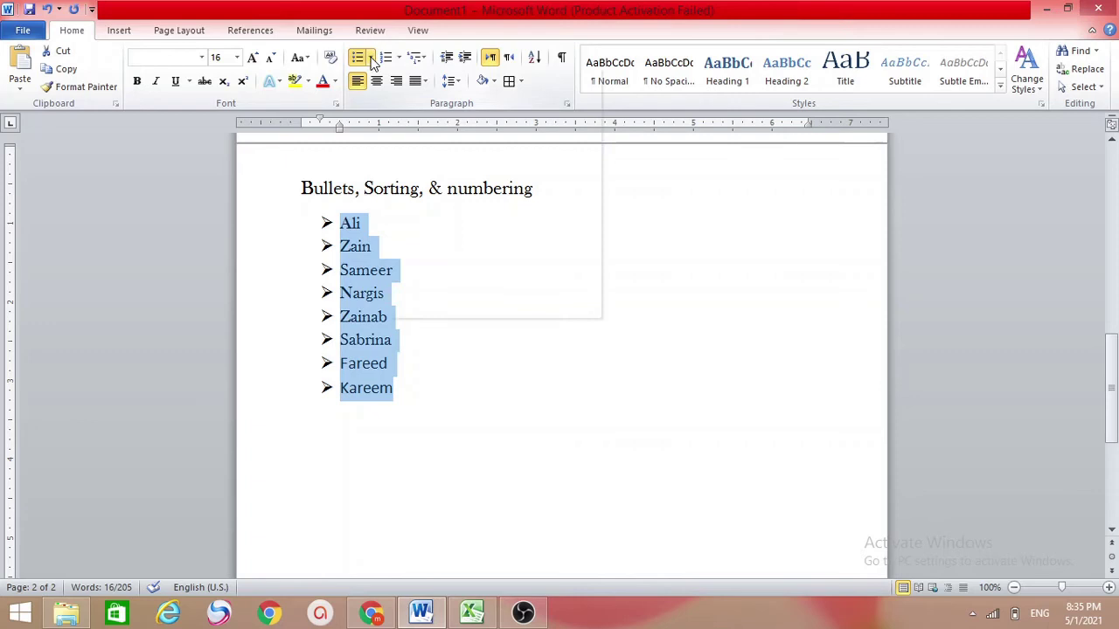
click(414, 113)
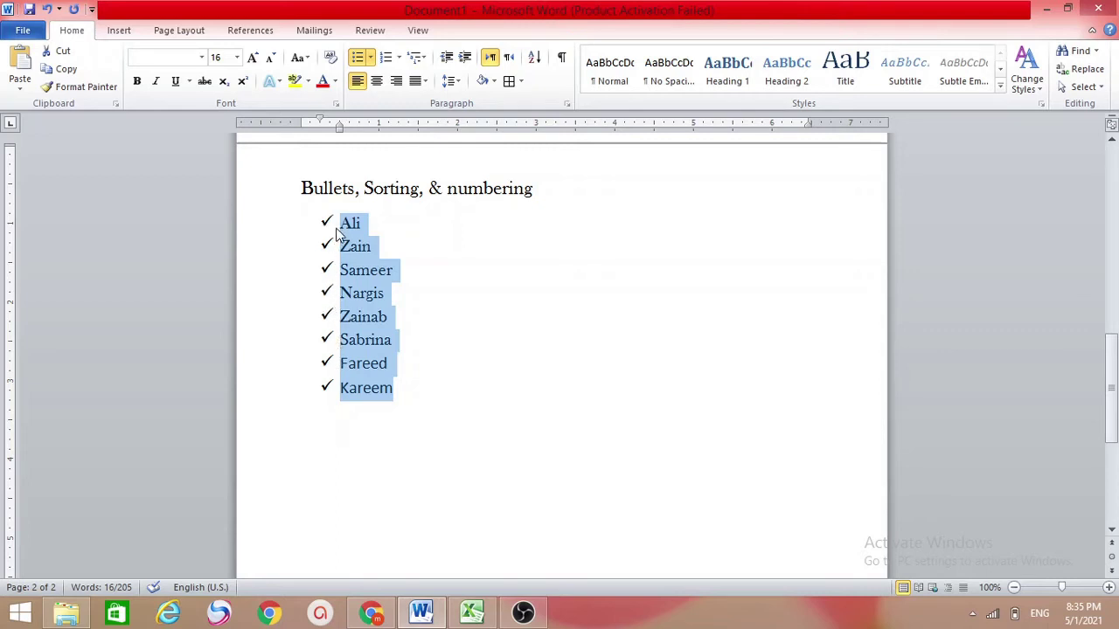
click(369, 57)
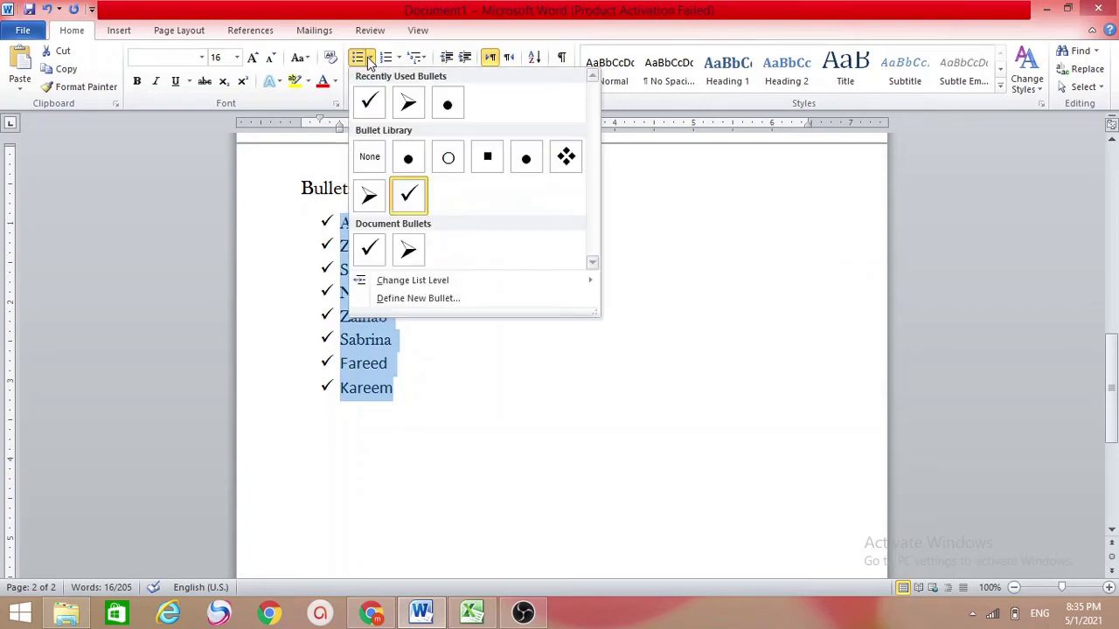
click(364, 162)
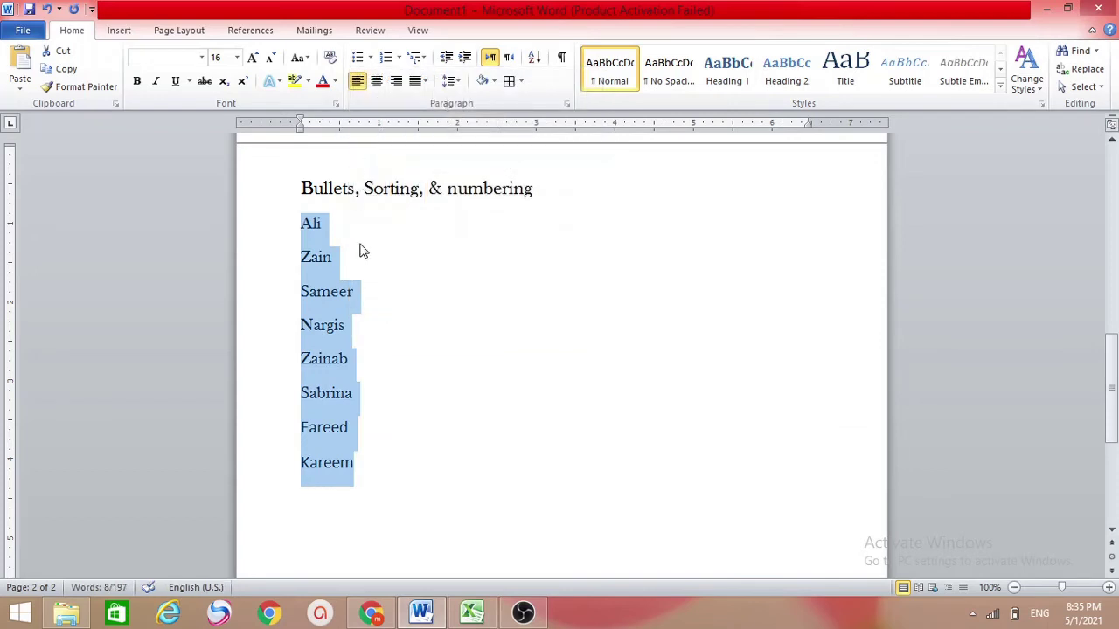
click(398, 59)
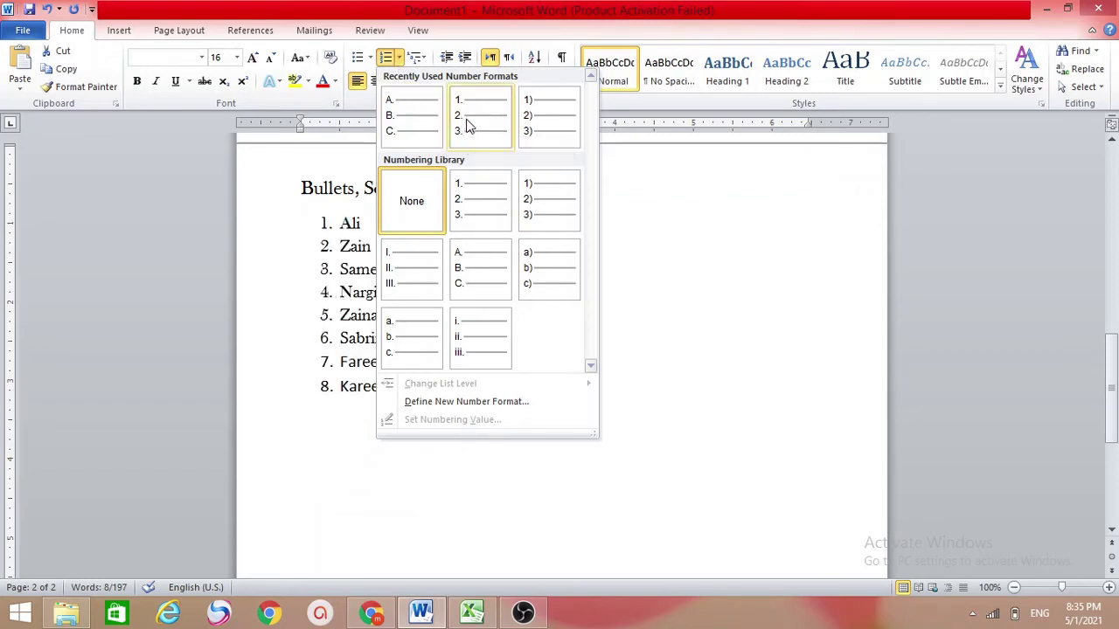
click(467, 125)
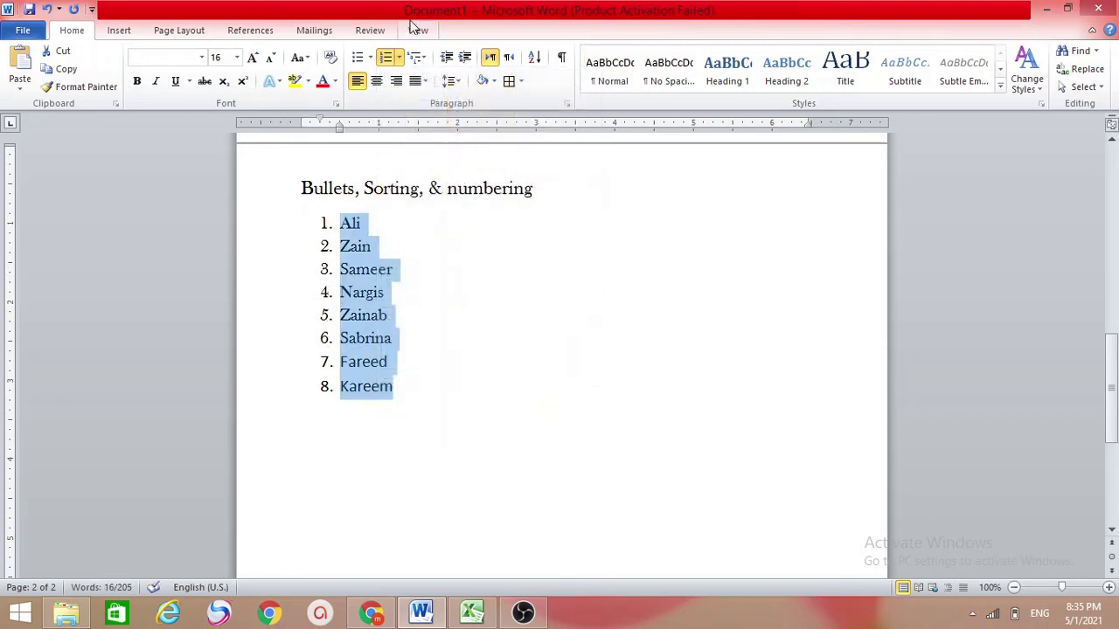
click(399, 57)
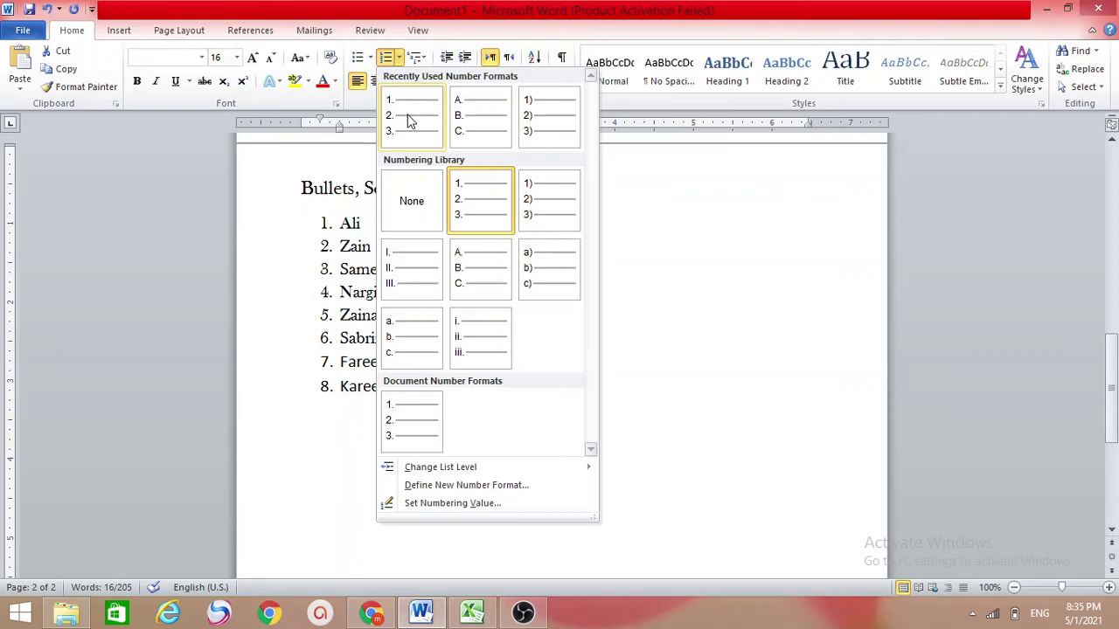
click(472, 130)
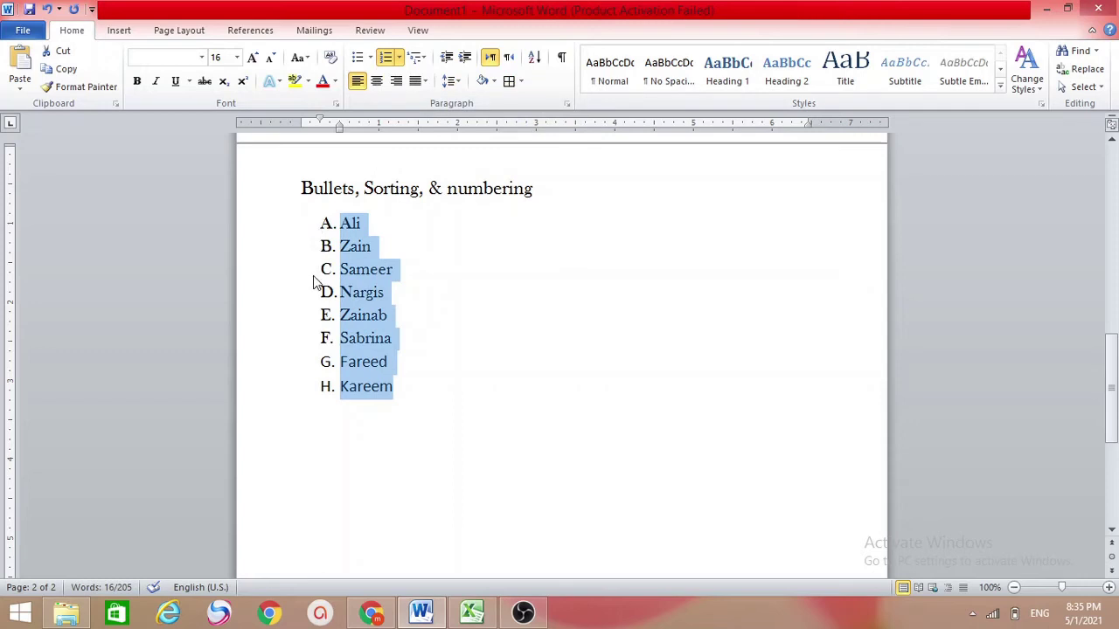
click(400, 58)
click(404, 199)
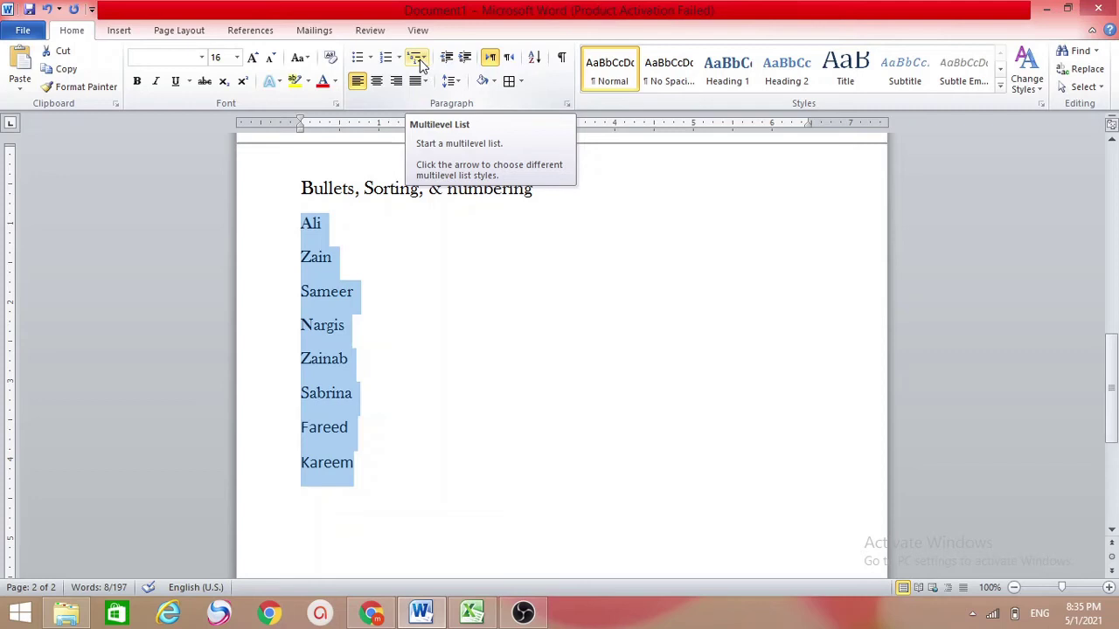
click(382, 231)
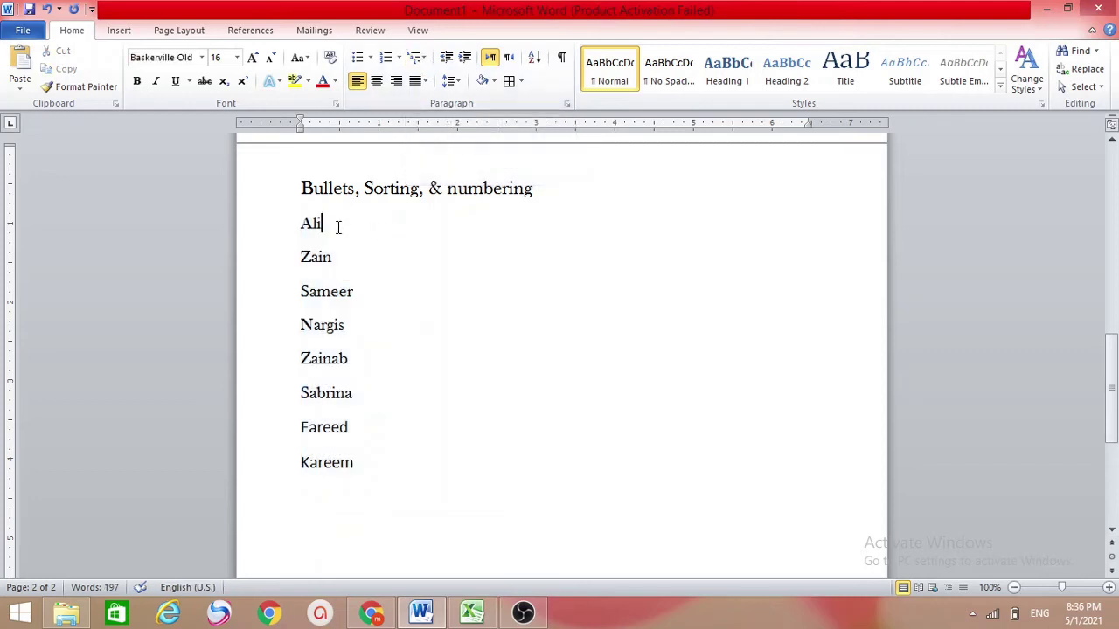
key(Return)
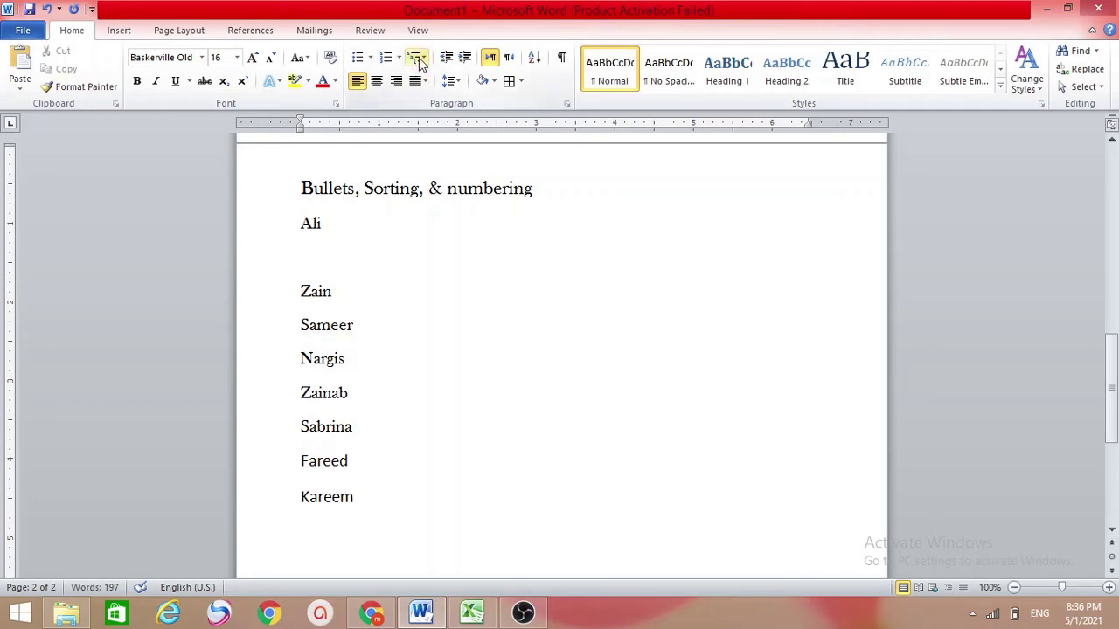
click(417, 57)
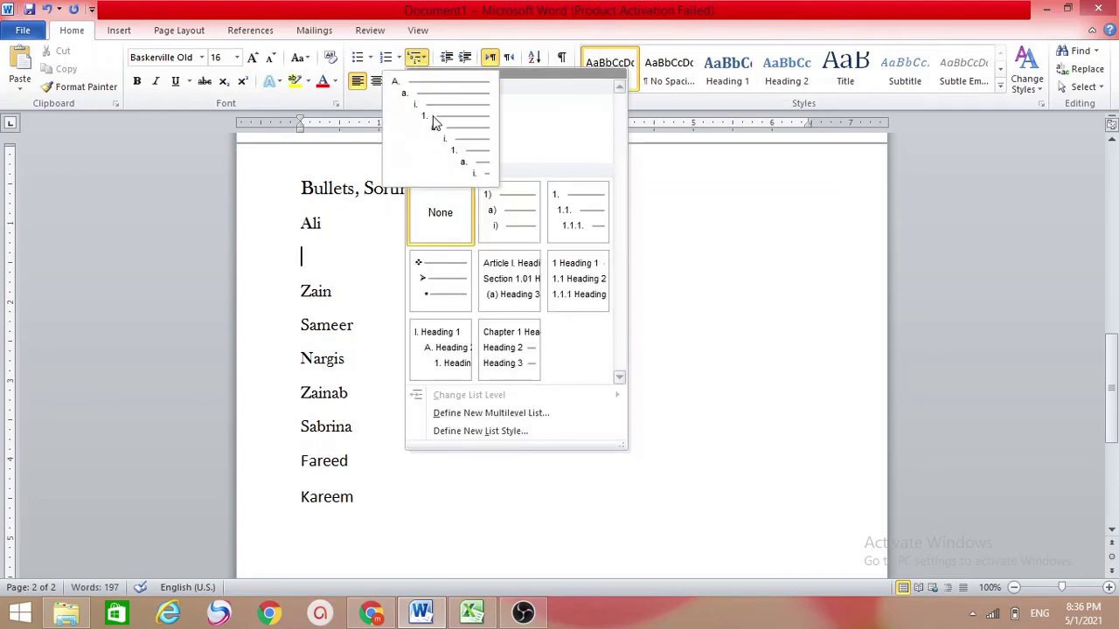
click(489, 224)
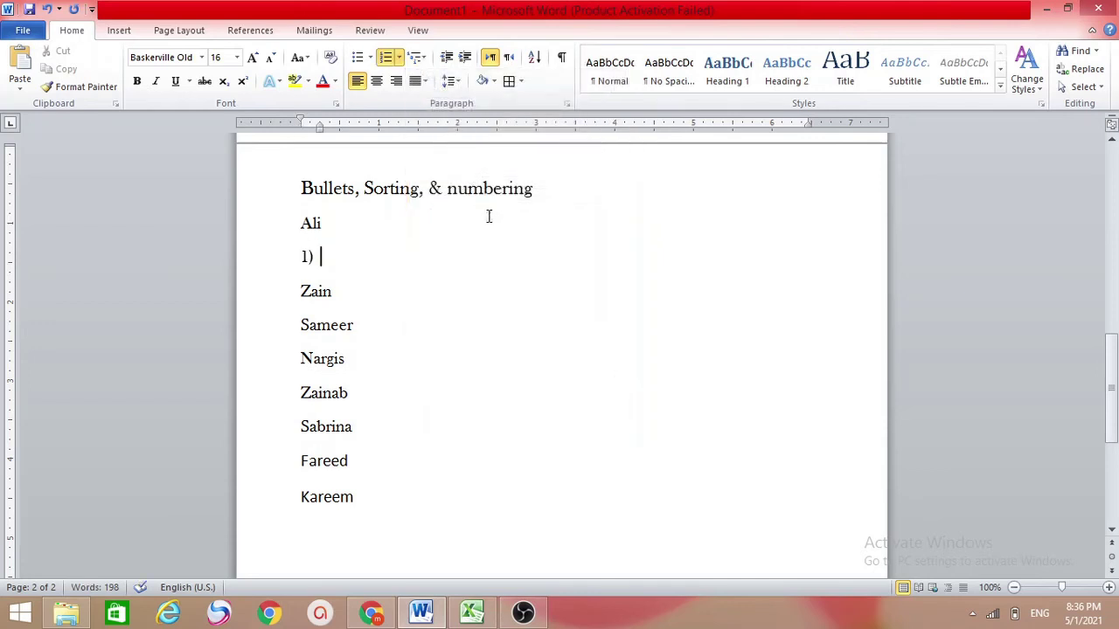
text(wewe)
key(Return)
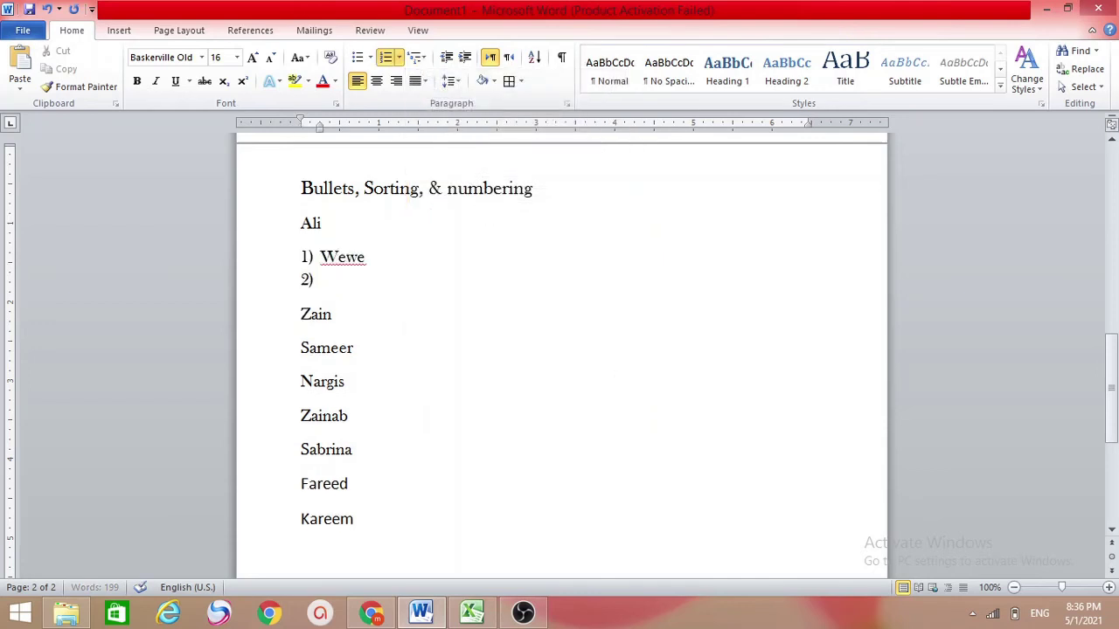
text(ewewe)
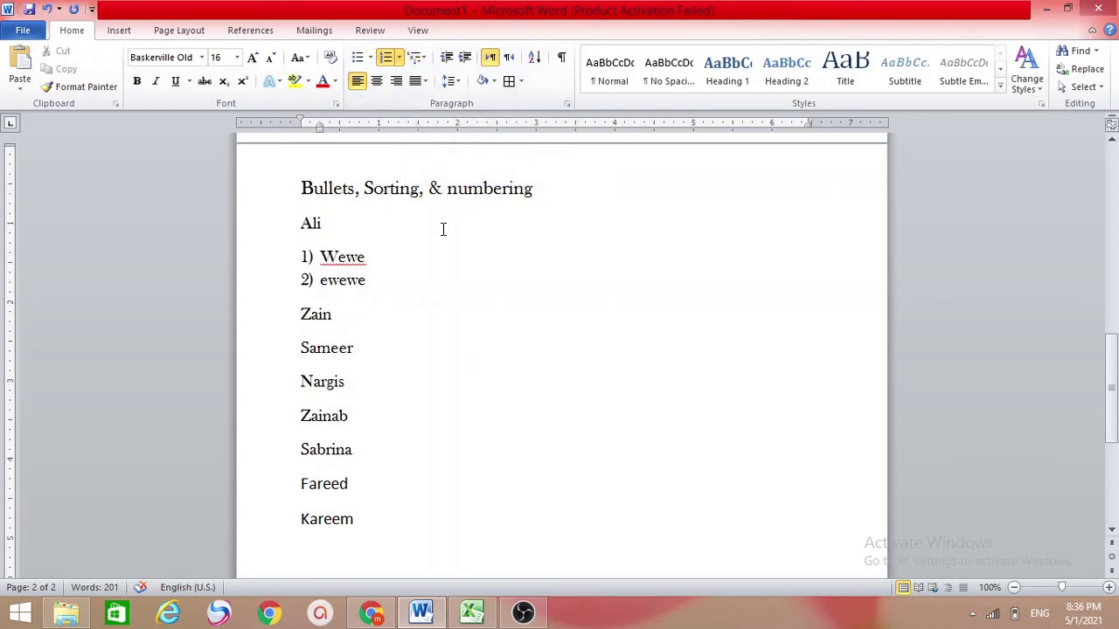
key(BackSpace)
key(BackSpace)
key(BackSpace)
key(BackSpace)
key(BackSpace)
key(BackSpace)
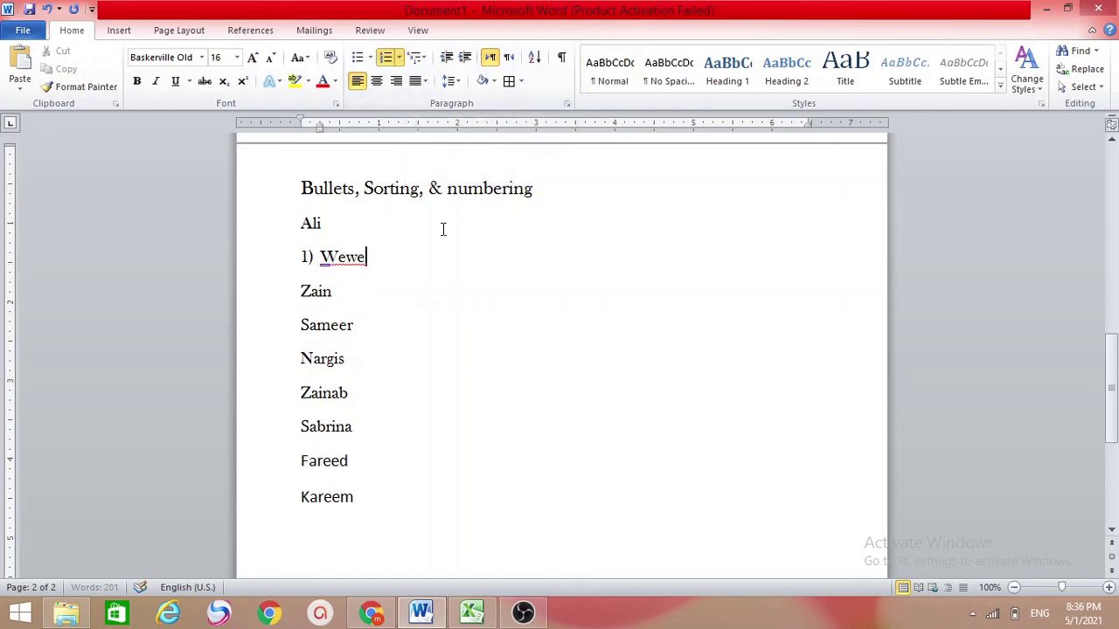
key(BackSpace)
key(BackSpace)
key(BackSpace)
key(BackSpace)
key(BackSpace)
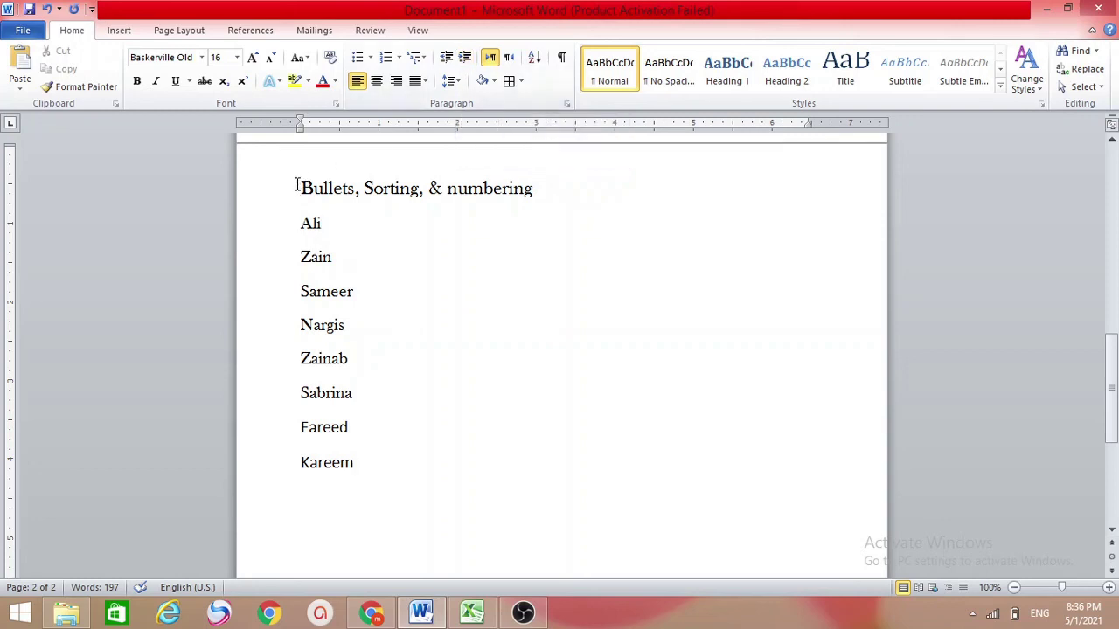
mouse_move(297, 188)
mouse_down()
mouse_move(360, 199)
mouse_move(410, 425)
mouse_move(412, 494)
mouse_up()
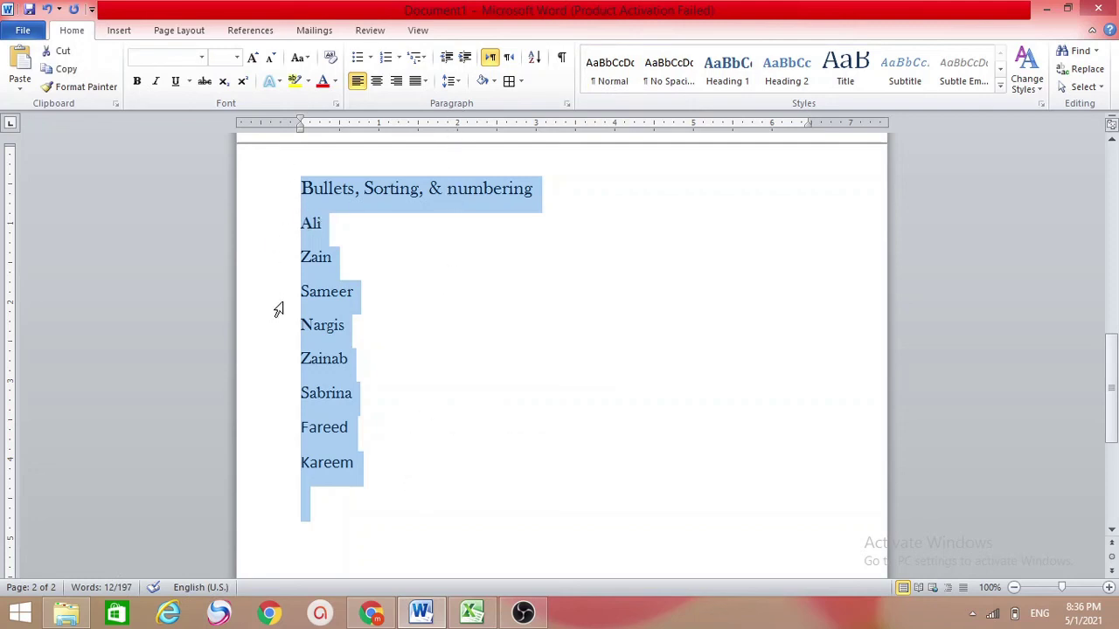
click(464, 57)
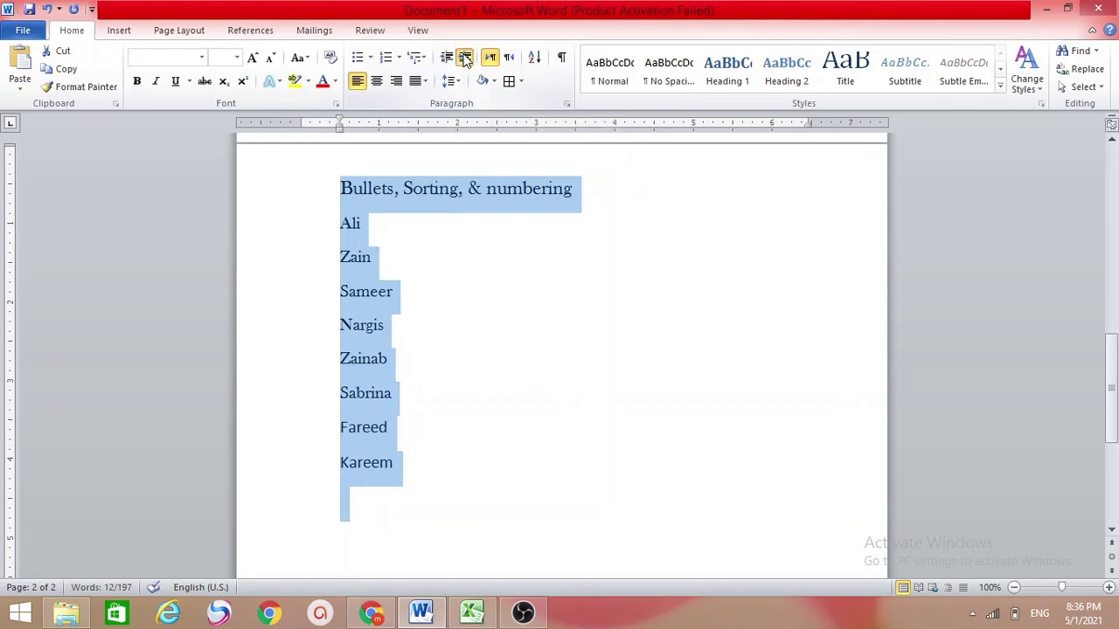
click(464, 57)
click(464, 58)
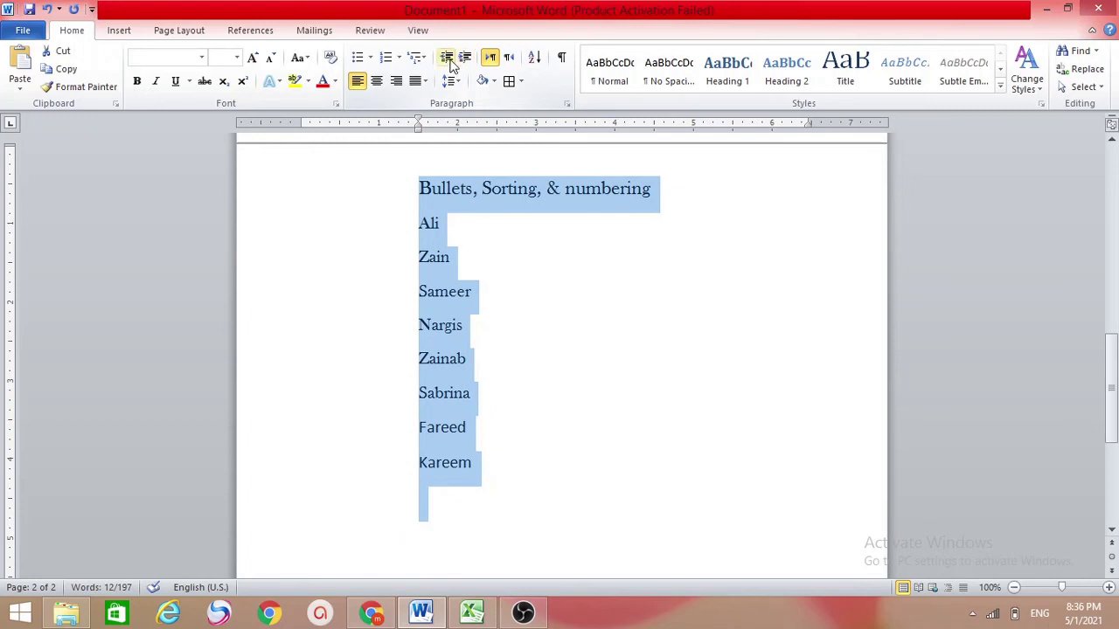
click(448, 58)
click(447, 58)
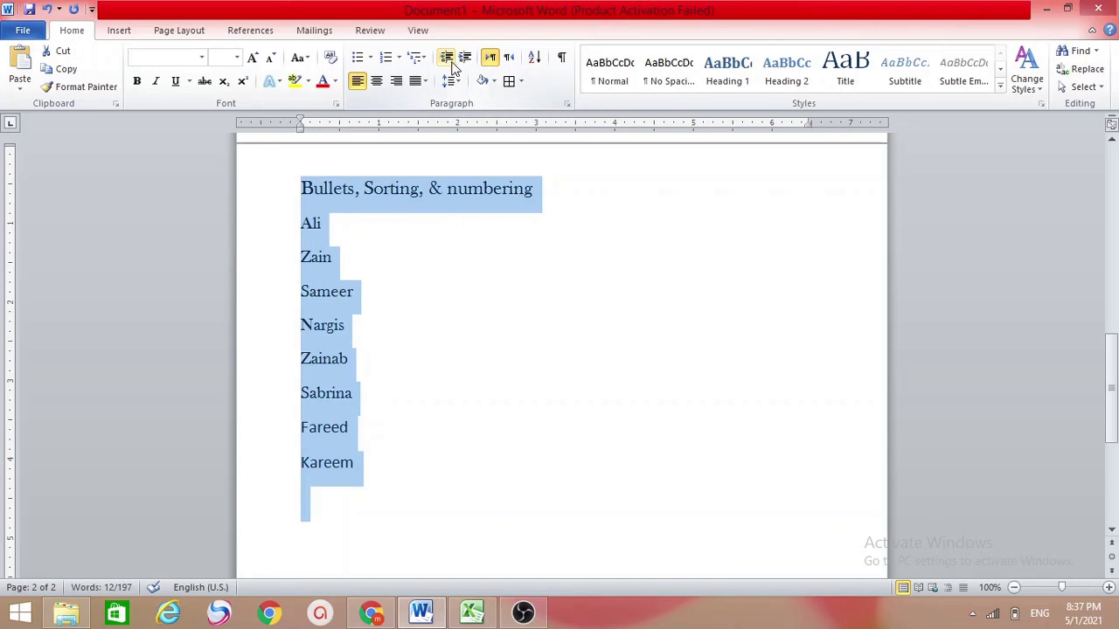
click(509, 296)
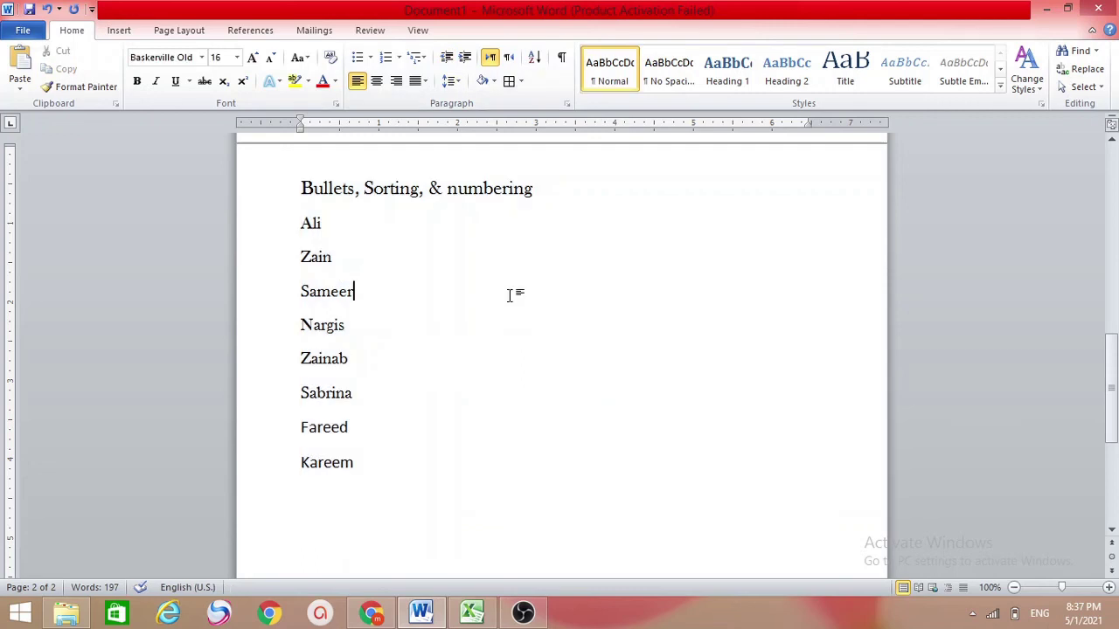